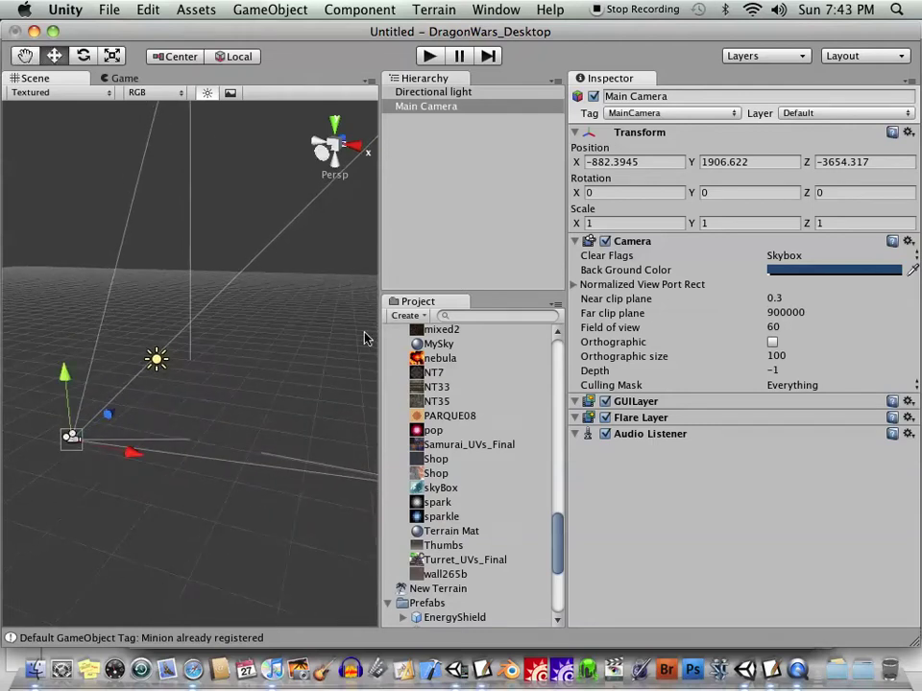
# Step: Widen the Scene view panel and orbit around the grid with its camera and light
pyautogui.moveTo(377, 286); pyautogui.dragTo(415, 277)
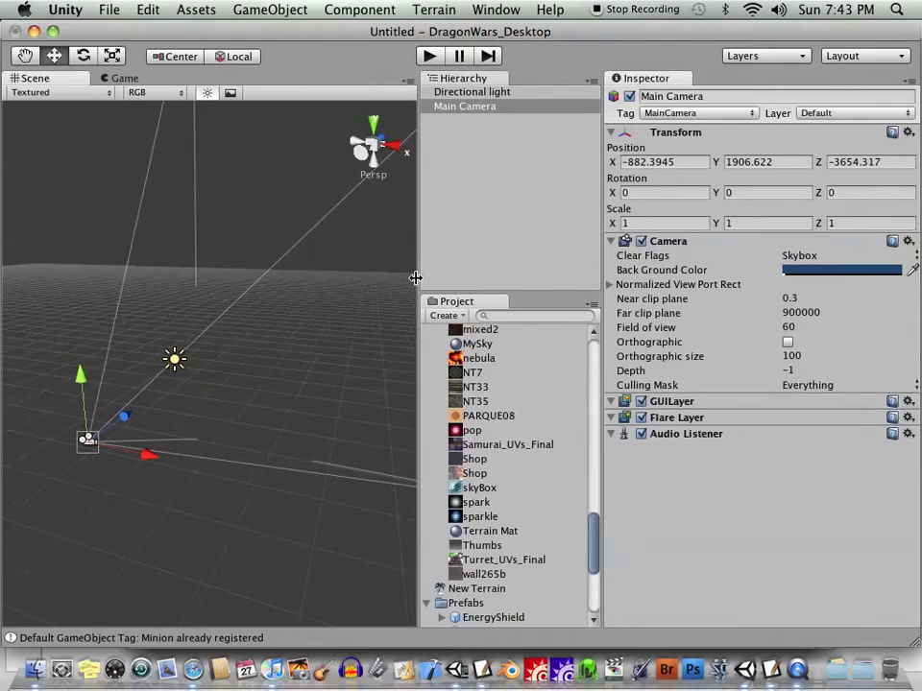
pyautogui.keyDown('alt'); pyautogui.moveTo(240, 379); pyautogui.dragTo(206, 407); pyautogui.keyUp('alt')
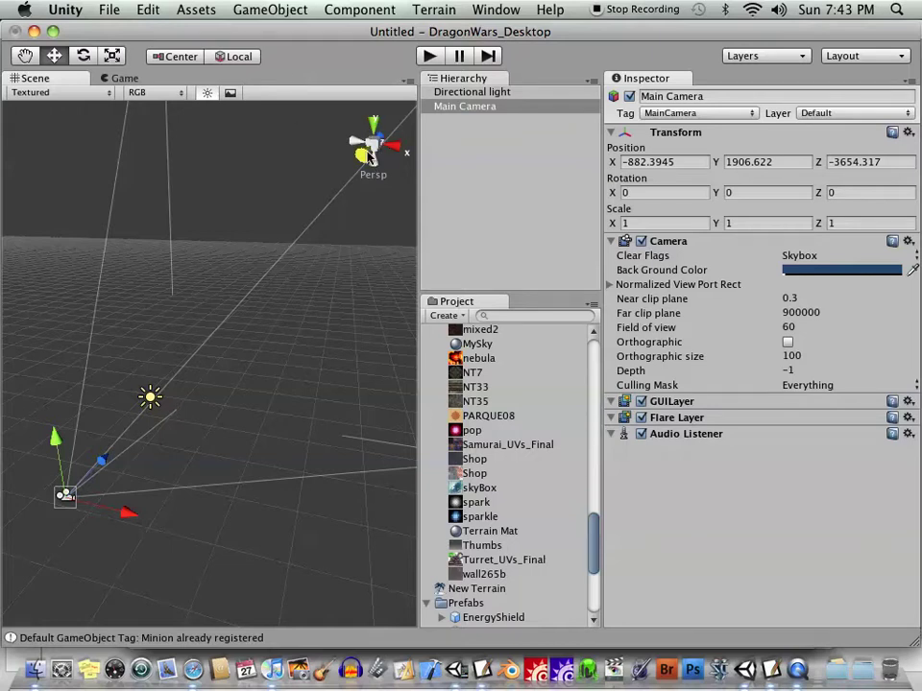
pyautogui.scroll(3, 305, 330)
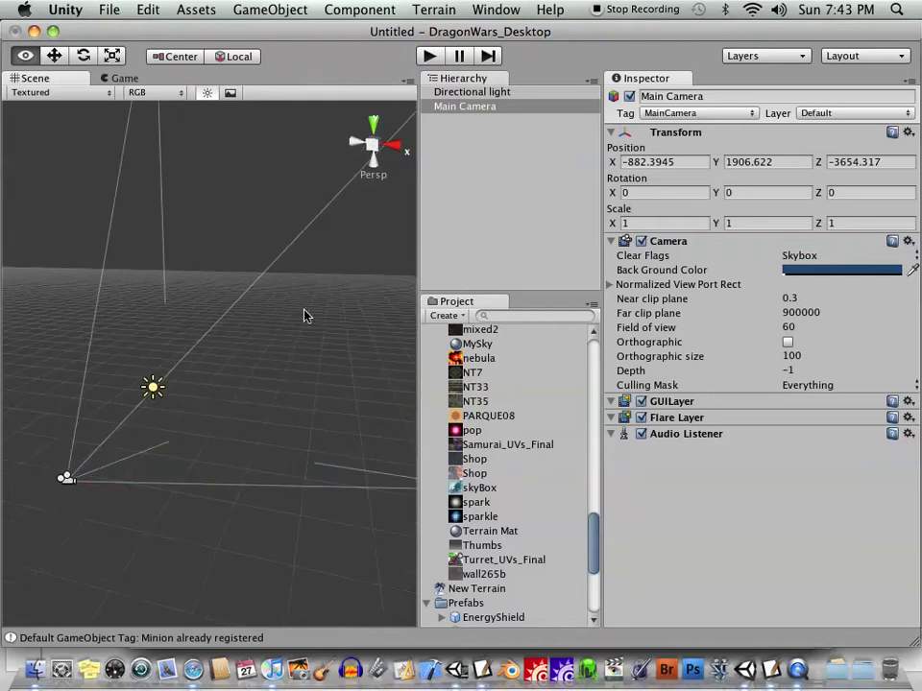
pyautogui.click(457, 669)
pyautogui.keyDown('alt'); pyautogui.moveTo(300, 282); pyautogui.dragTo(333, 277); pyautogui.keyUp('alt')
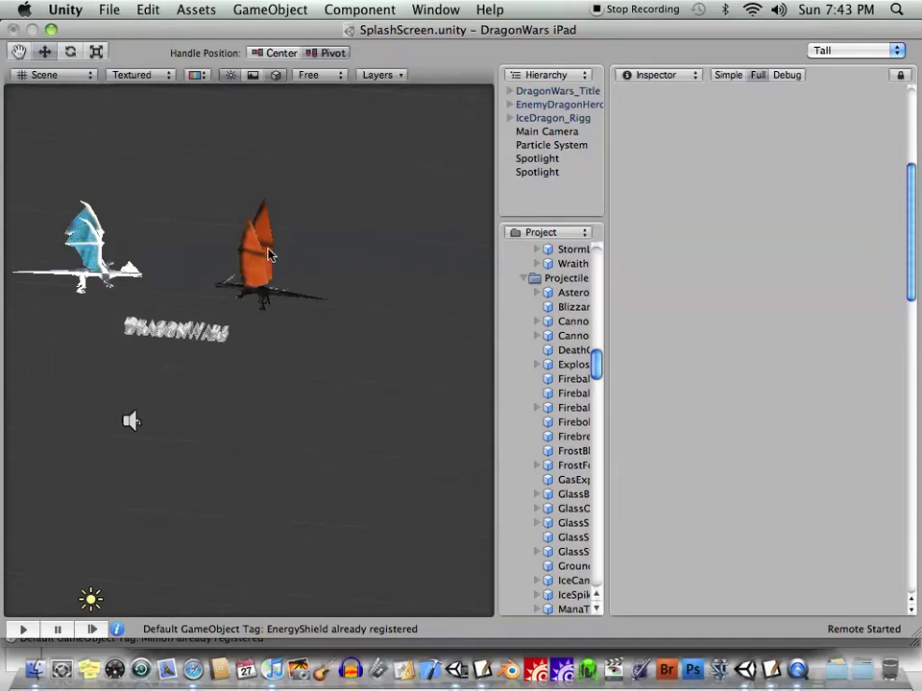
pyautogui.click(771, 670)
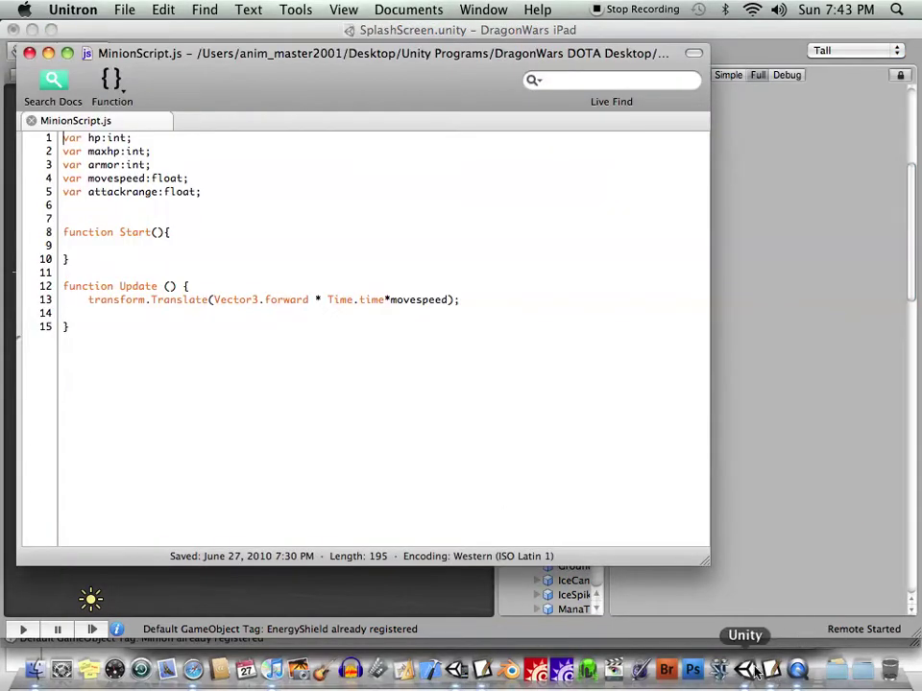
pyautogui.click(750, 669)
pyautogui.keyDown('alt'); pyautogui.moveTo(226, 321); pyautogui.dragTo(276, 304); pyautogui.keyUp('alt')
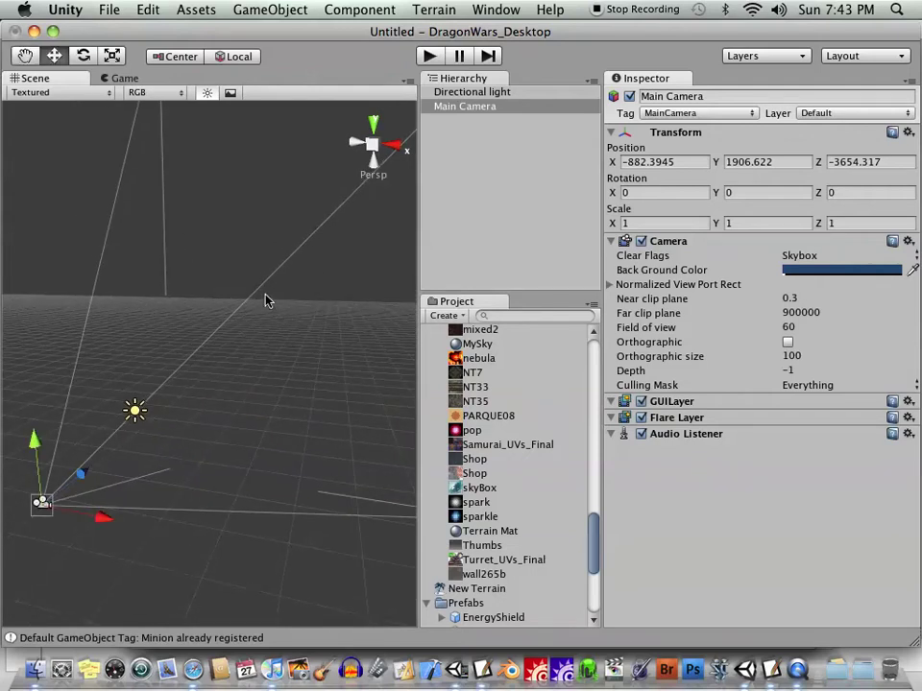
# Step: Locate and select the Samurai prefab asset in the Project panel
pyautogui.scroll(10, 518, 421)
pyautogui.scroll(5, 519, 421)
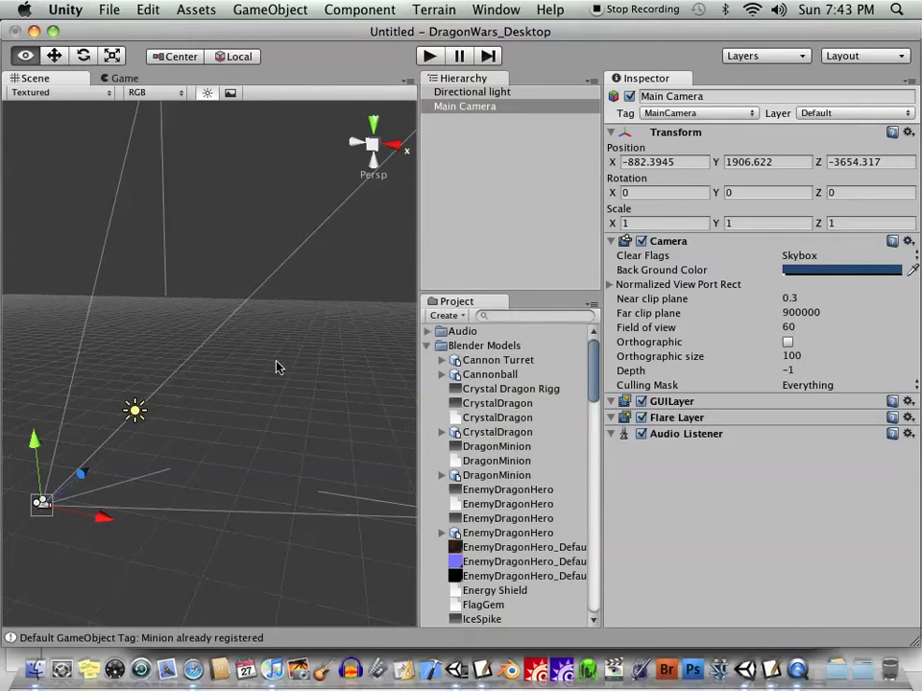
pyautogui.keyDown('alt'); pyautogui.moveTo(282, 362); pyautogui.dragTo(290, 364); pyautogui.keyUp('alt')
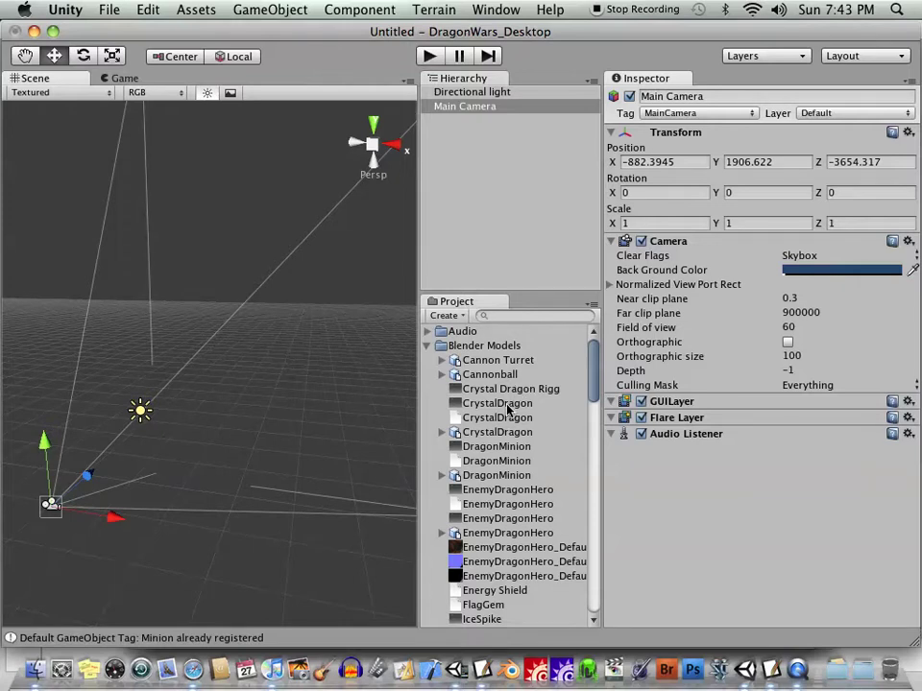
pyautogui.scroll(-10, 507, 410)
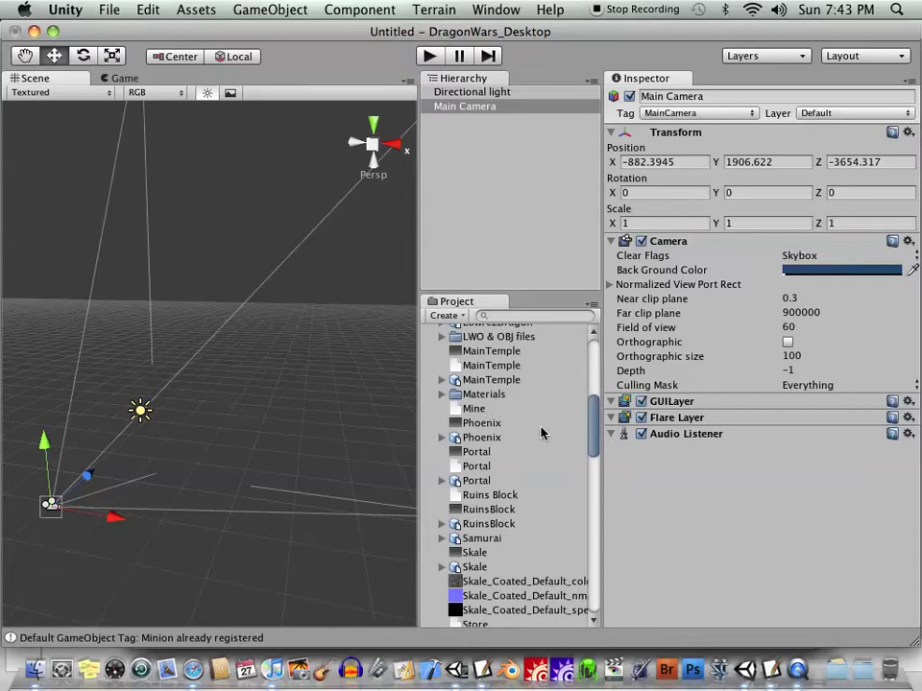
pyautogui.scroll(-2, 541, 433)
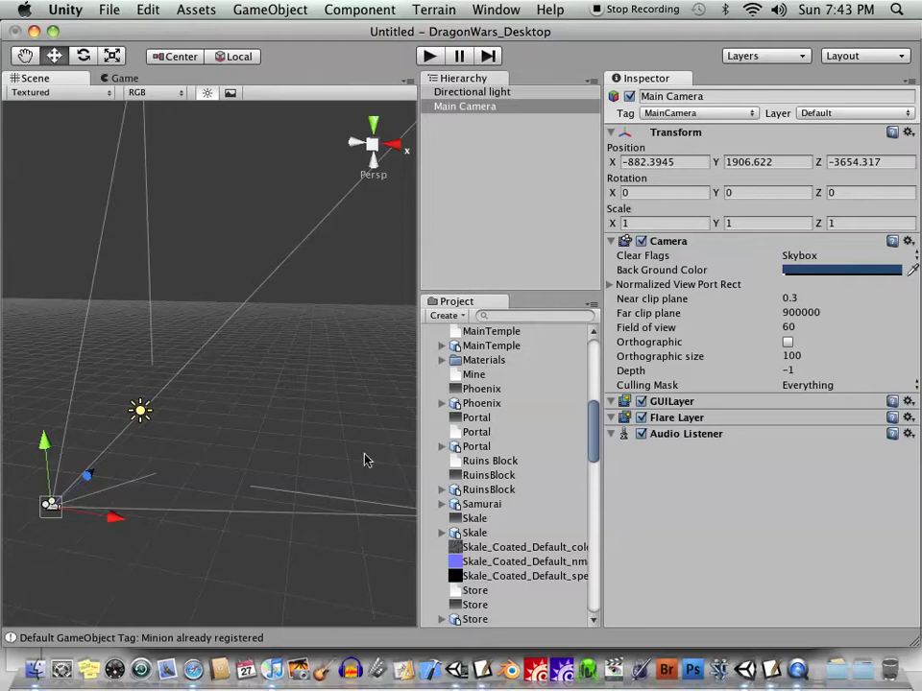
pyautogui.click(483, 503)
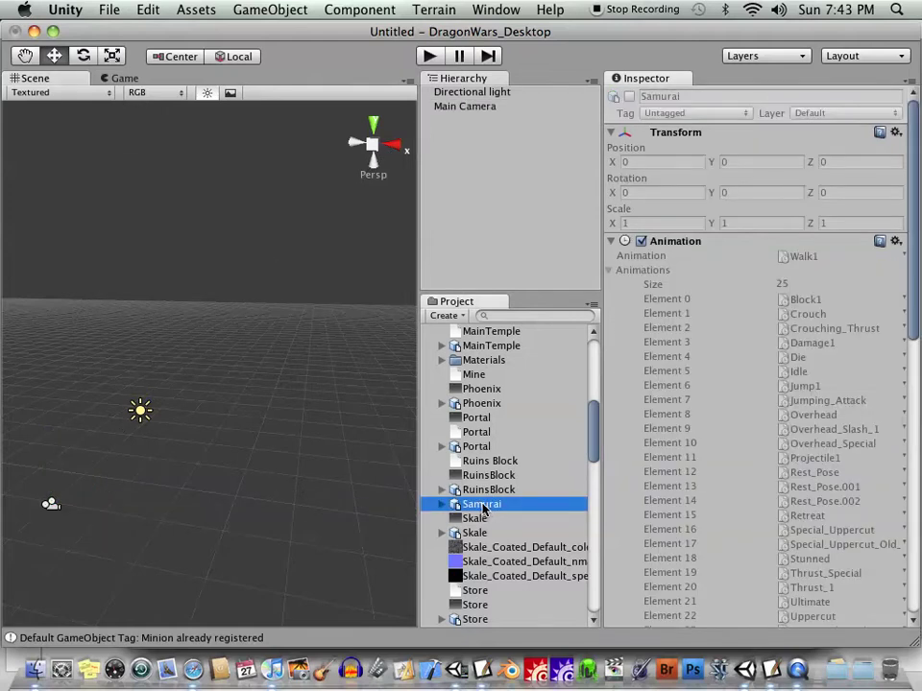
# Step: Drop a Samurai instance into the scene, scale it to 197.46 and turn it about 155°
pyautogui.moveTo(489, 509); pyautogui.dragTo(352, 255)
pyautogui.press('r')
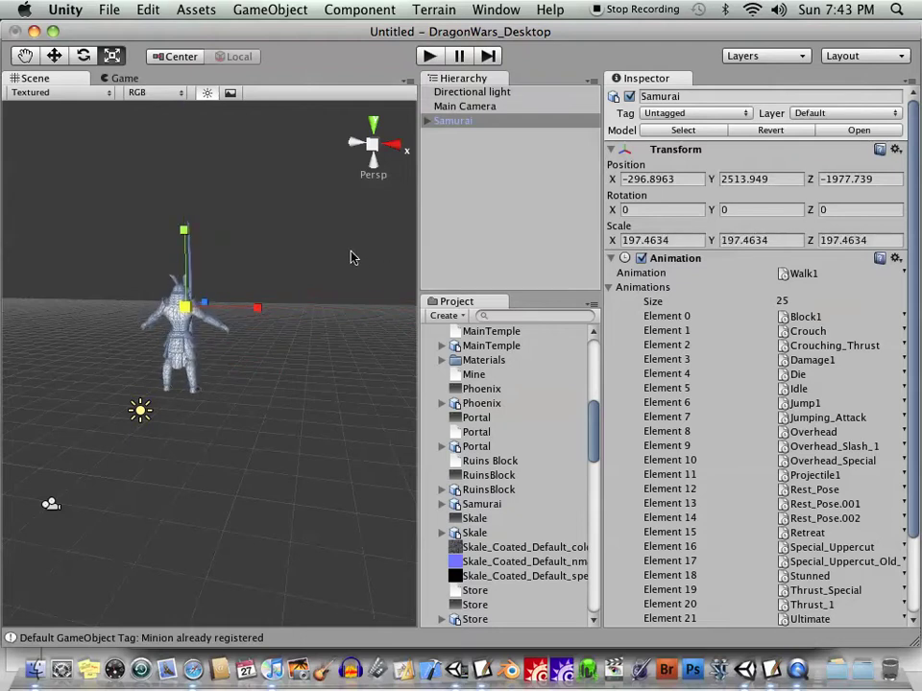
pyautogui.click(83, 56)
pyautogui.moveTo(220, 324); pyautogui.dragTo(212, 156)
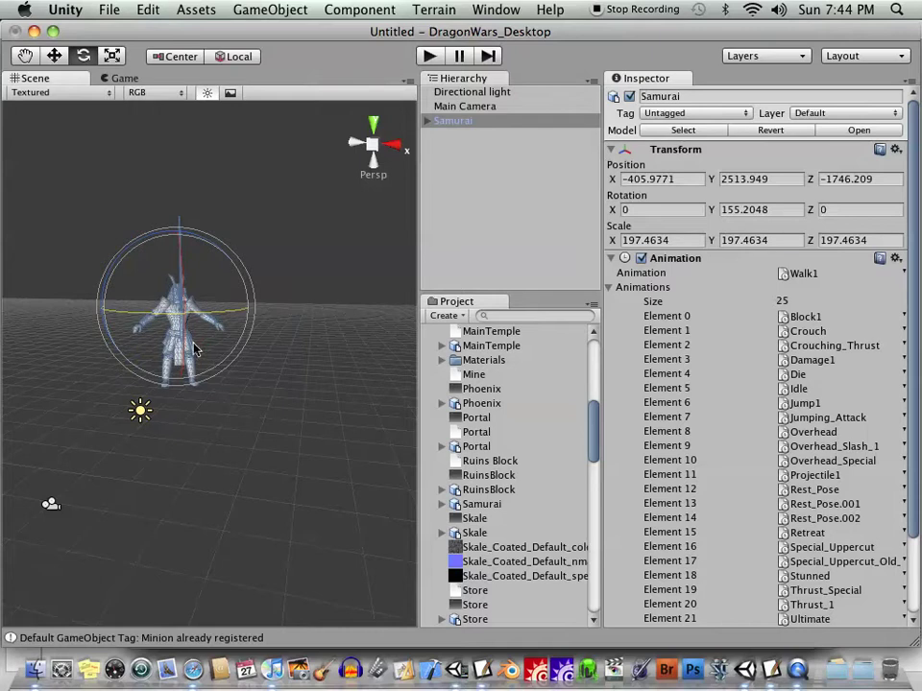
# Step: From the Right view, lower the Samurai toward the ground and shift it along Z
pyautogui.click(391, 145)
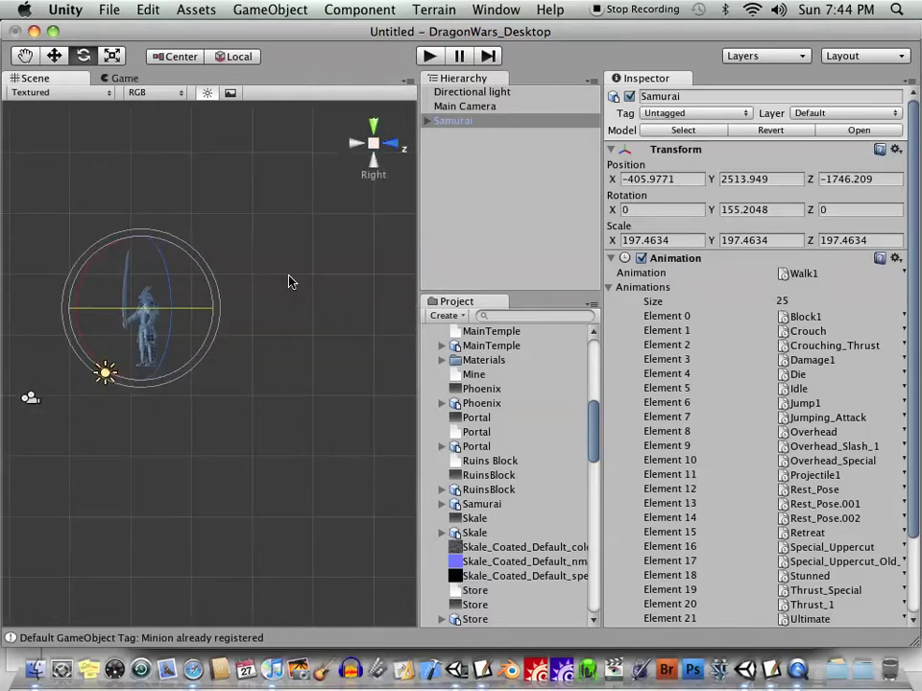
pyautogui.press('e')
pyautogui.press('w')
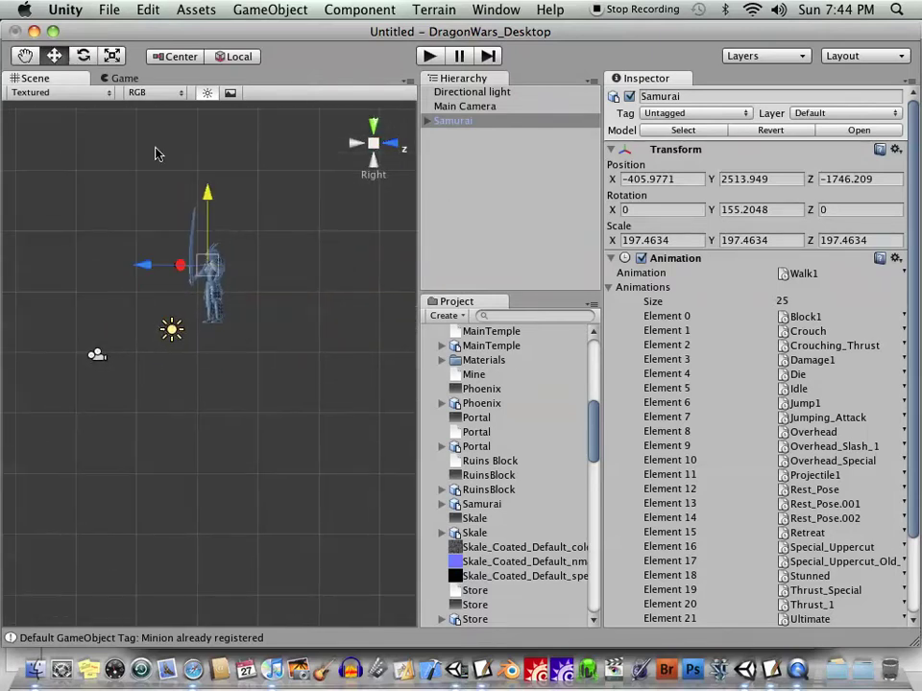
pyautogui.moveTo(198, 189); pyautogui.dragTo(206, 219)
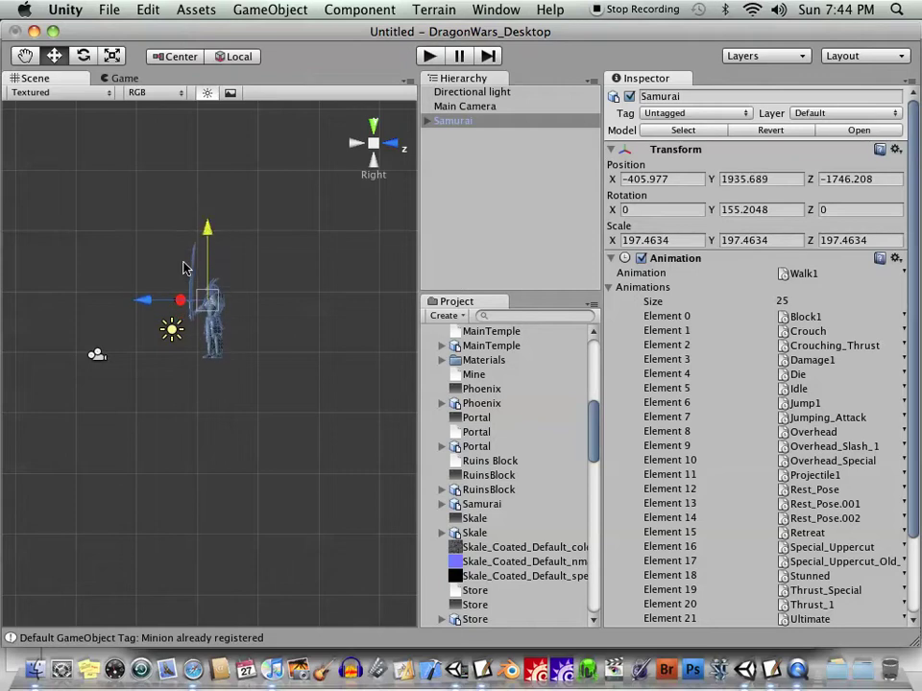
pyautogui.moveTo(152, 299); pyautogui.dragTo(189, 300)
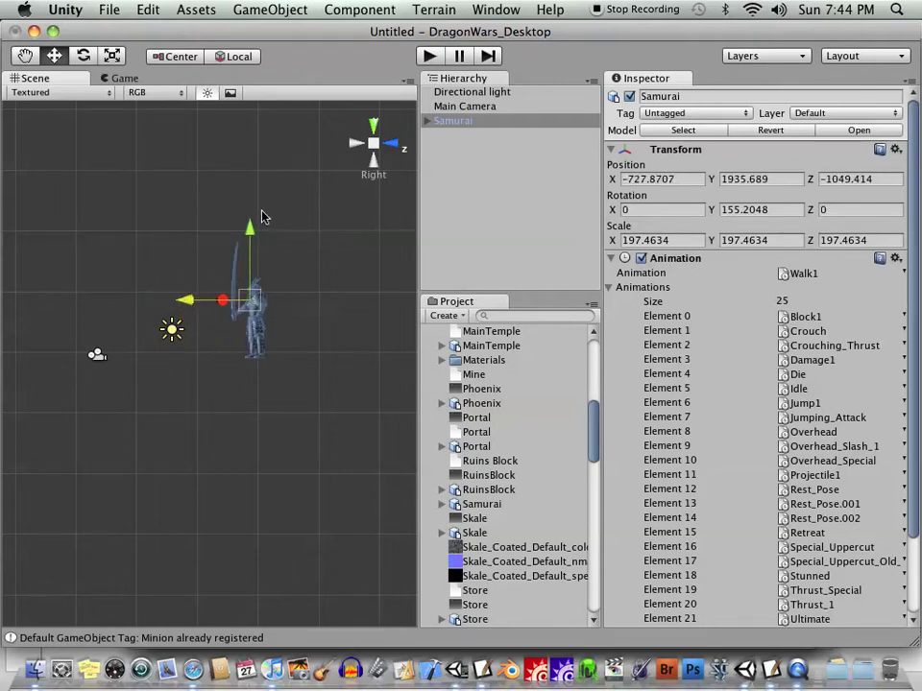
pyautogui.moveTo(247, 228); pyautogui.dragTo(249, 282)
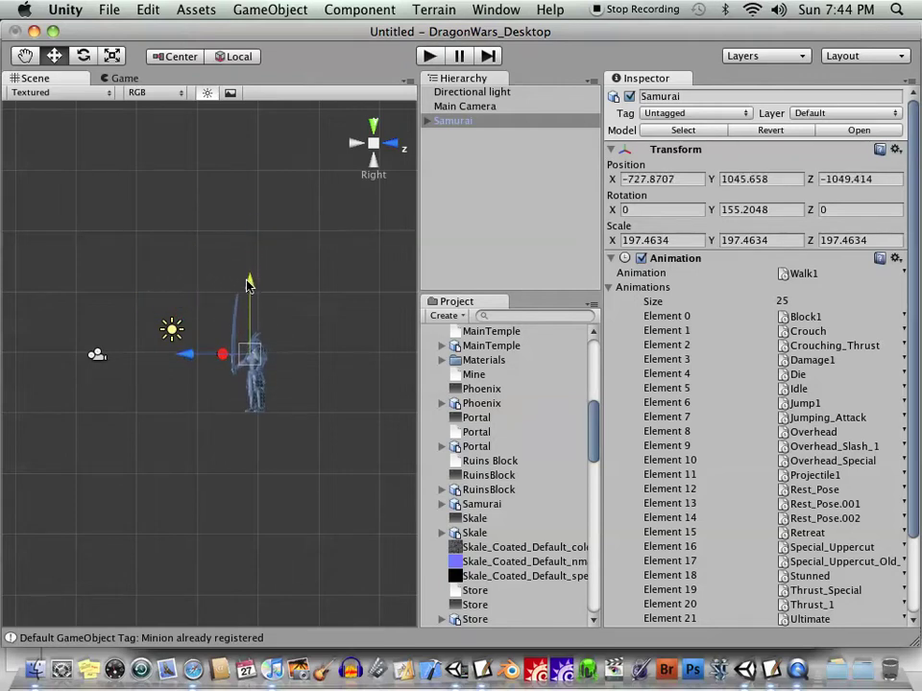
pyautogui.click(111, 358)
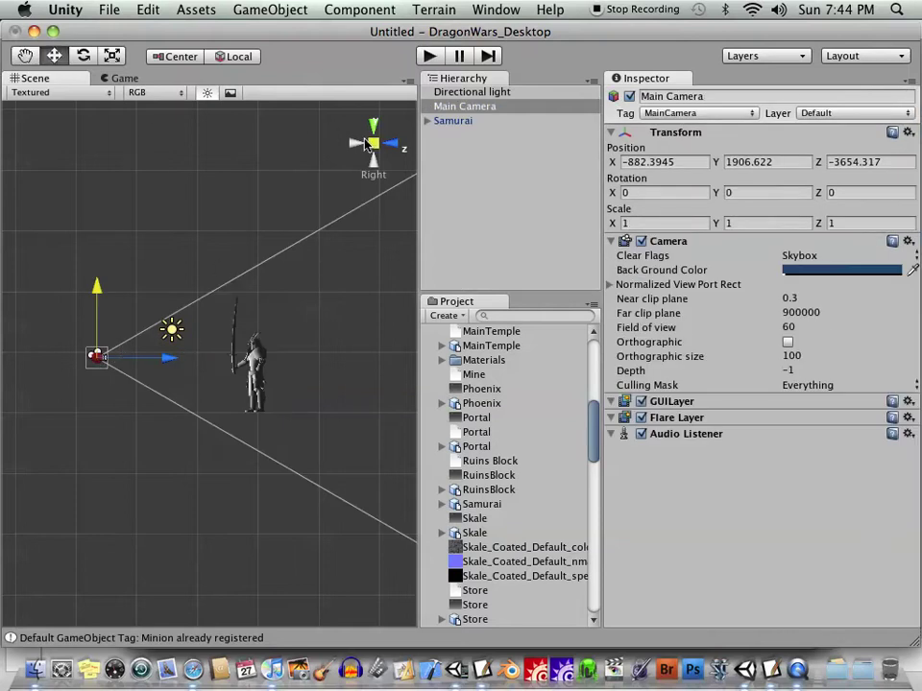
pyautogui.keyDown('alt'); pyautogui.moveTo(274, 103); pyautogui.dragTo(157, 363); pyautogui.keyUp('alt')
# Step: Delete the Directional light from the scene
pyautogui.click(157, 333)
pyautogui.press('super+BackSpace')
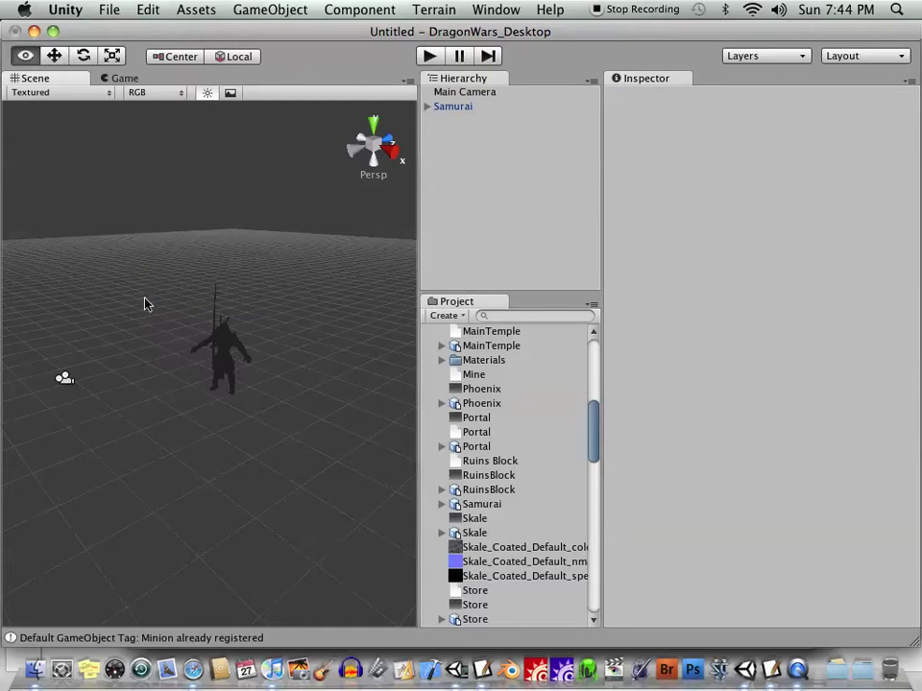
pyautogui.keyDown('alt'); pyautogui.moveTo(144, 305); pyautogui.dragTo(275, 389); pyautogui.keyUp('alt')
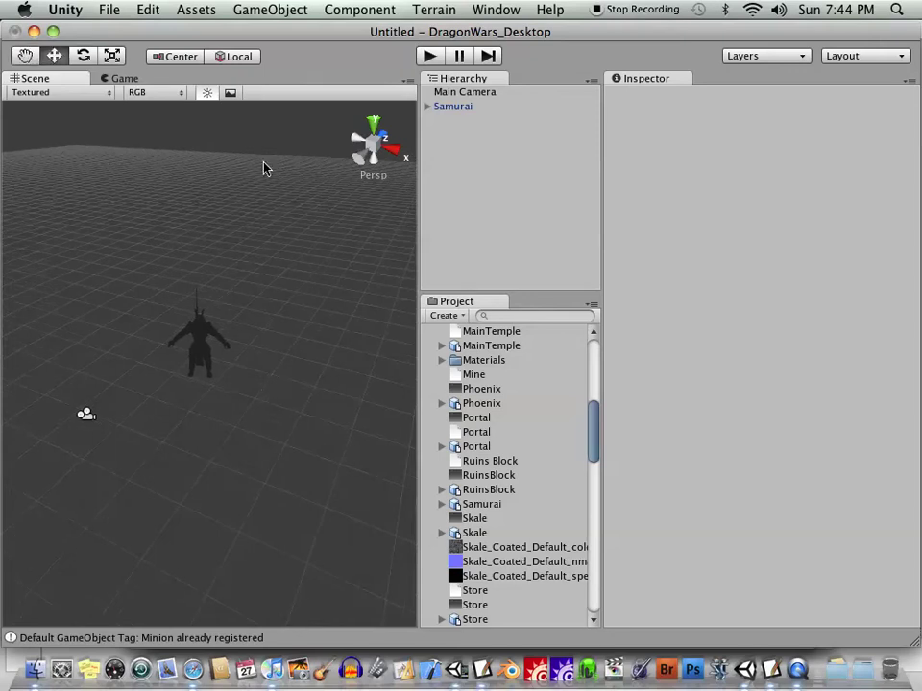
# Step: Orbit around the samurai and run a quick Play test of its animation
pyautogui.keyDown('alt'); pyautogui.moveTo(264, 168); pyautogui.dragTo(213, 251); pyautogui.keyUp('alt')
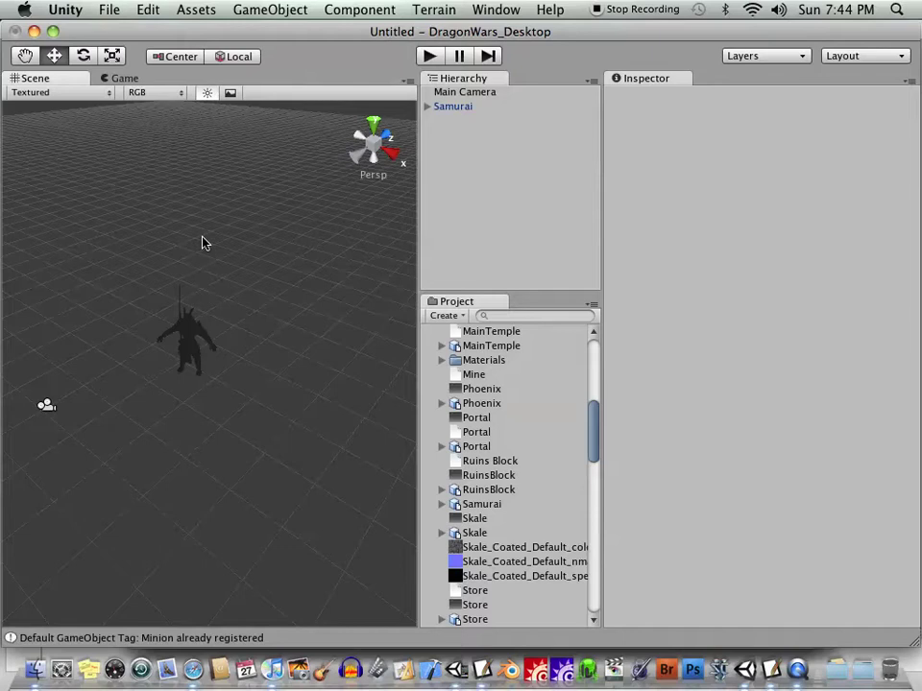
pyautogui.keyDown('alt'); pyautogui.moveTo(202, 241); pyautogui.dragTo(273, 140); pyautogui.keyUp('alt')
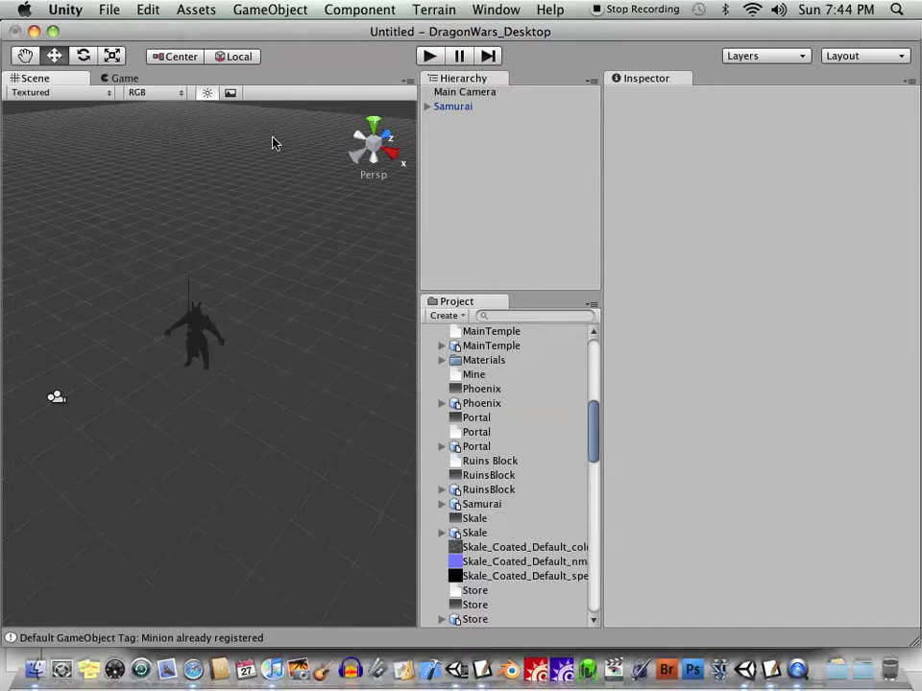
pyautogui.click(430, 56)
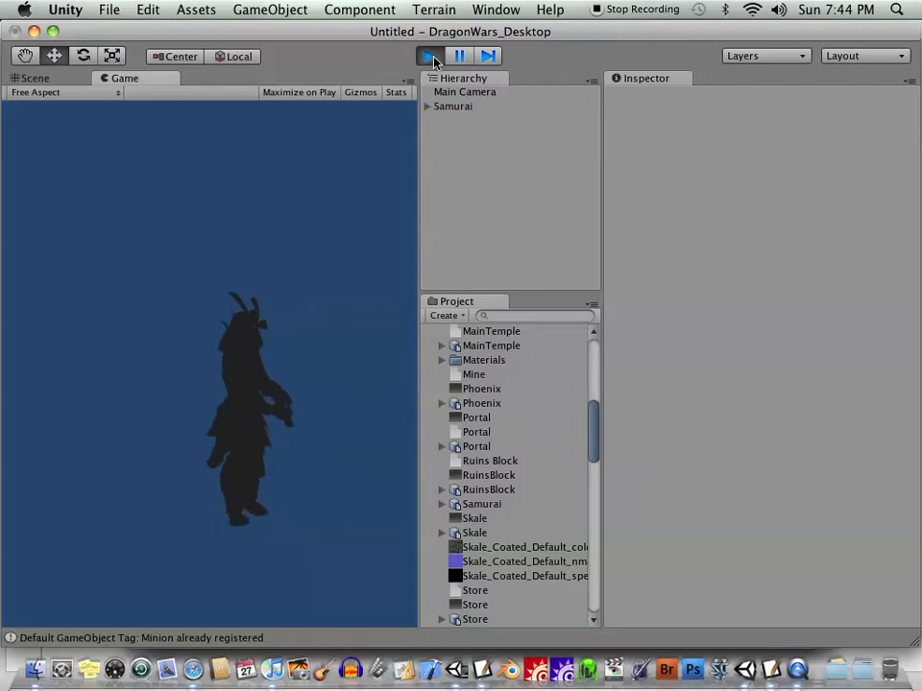
pyautogui.click(431, 57)
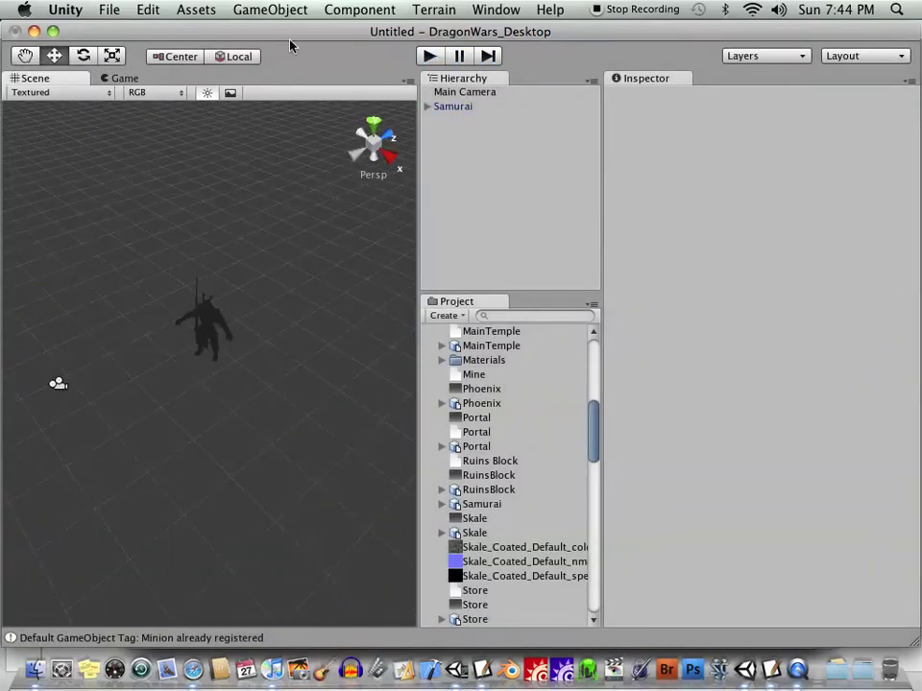
# Step: Add a new Directional light, push it back along Z and raise it above the samurai
pyautogui.click(280, 12)
pyautogui.moveTo(283, 50)
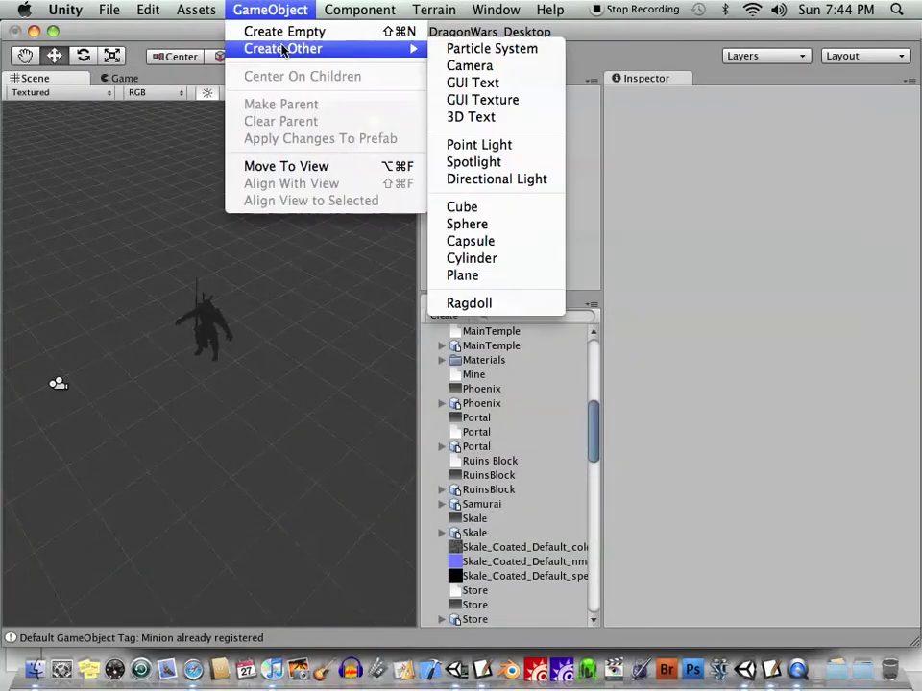
pyautogui.click(496, 182)
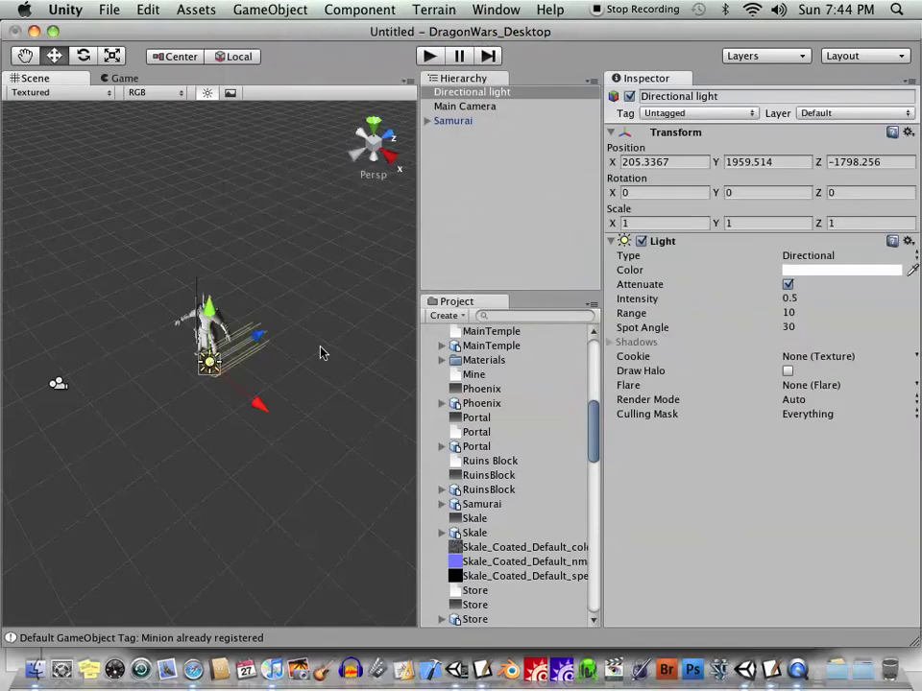
pyautogui.moveTo(259, 341); pyautogui.dragTo(147, 403)
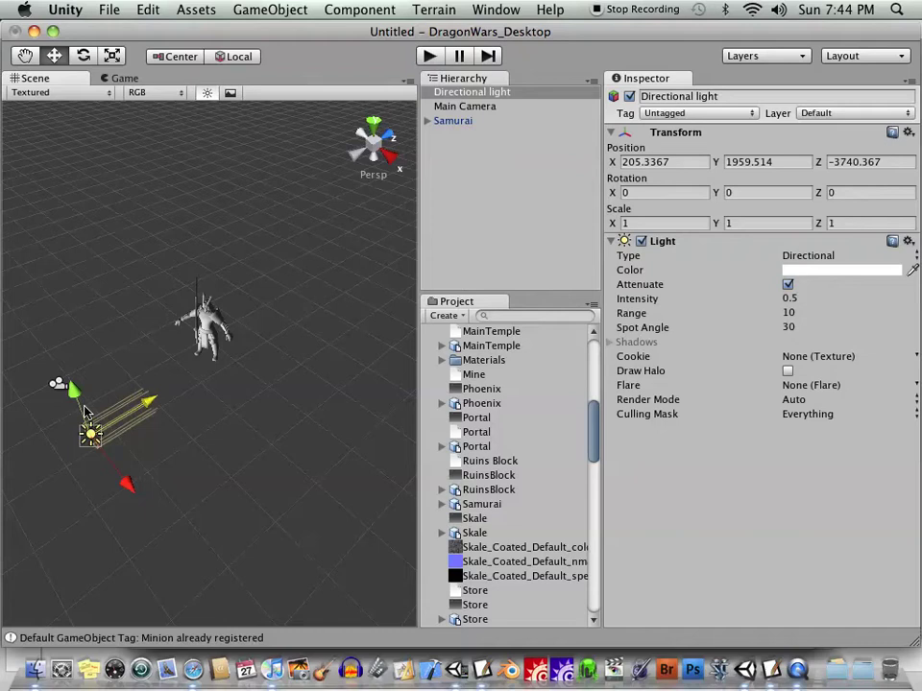
pyautogui.moveTo(75, 389); pyautogui.dragTo(87, 377)
pyautogui.keyDown('alt'); pyautogui.moveTo(243, 363); pyautogui.dragTo(270, 306); pyautogui.keyUp('alt')
pyautogui.keyDown('alt'); pyautogui.moveTo(180, 253); pyautogui.dragTo(190, 261); pyautogui.keyUp('alt')
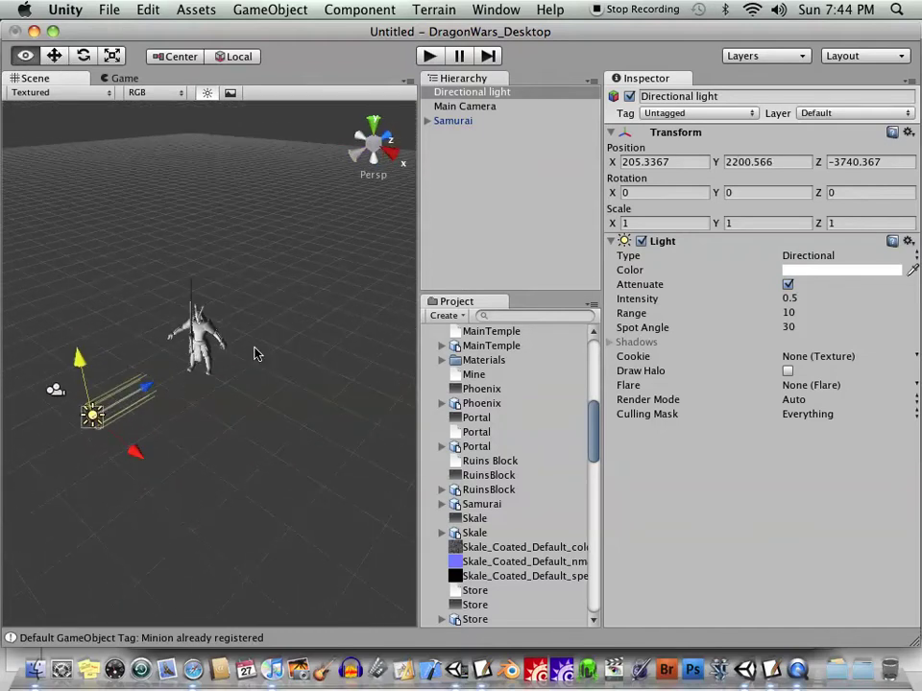
# Step: Dismiss the creation menu without adding anything and reframe the view around samurai and light
pyautogui.click(270, 9)
pyautogui.moveTo(308, 48)
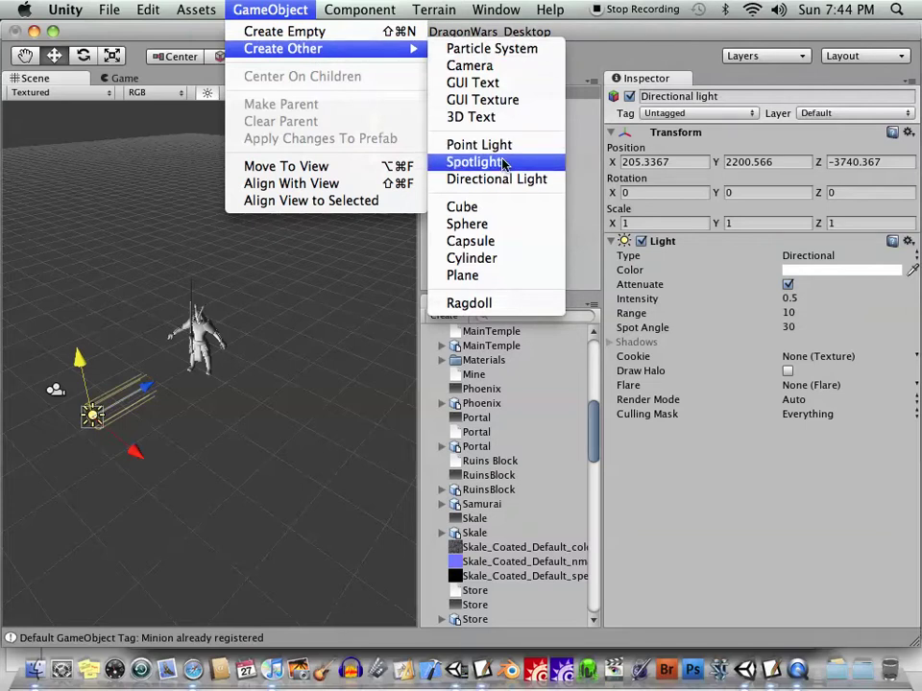
pyautogui.click(732, 548)
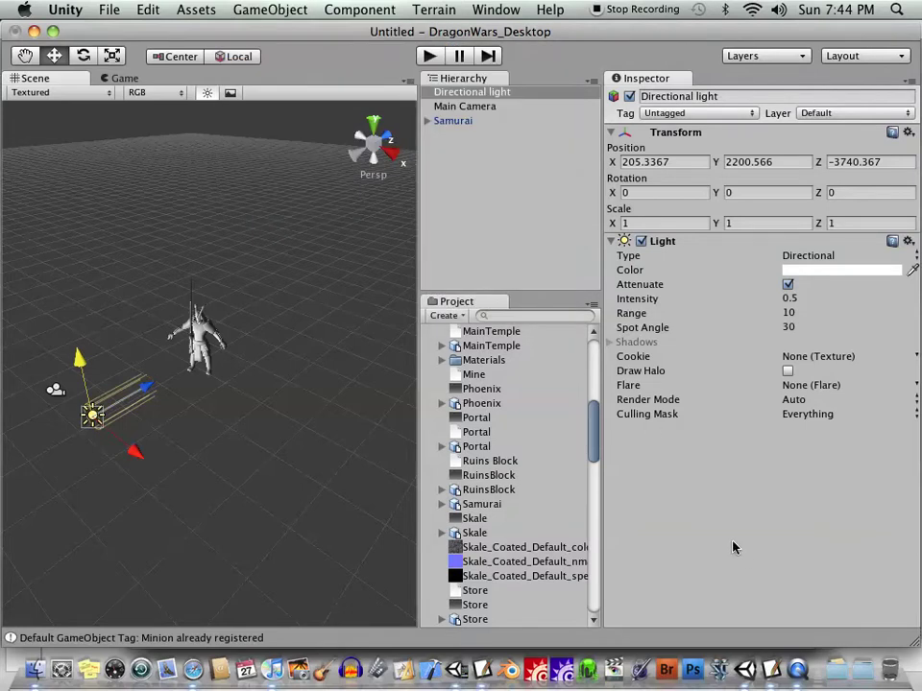
pyautogui.keyDown('alt'); pyautogui.moveTo(231, 422); pyautogui.dragTo(363, 404); pyautogui.keyUp('alt')
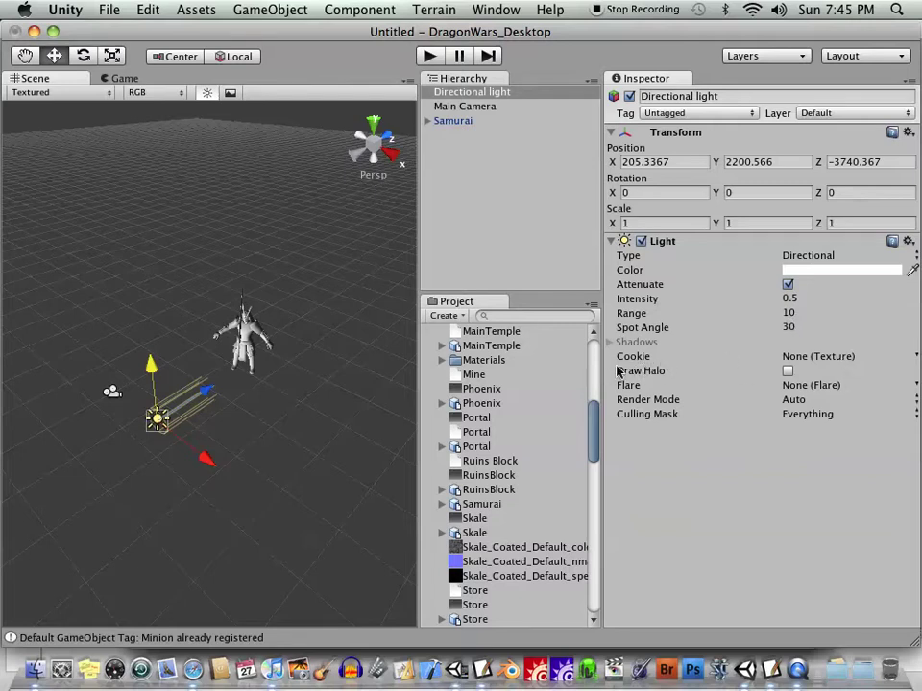
pyautogui.keyDown('alt'); pyautogui.moveTo(248, 441); pyautogui.dragTo(216, 380); pyautogui.keyUp('alt')
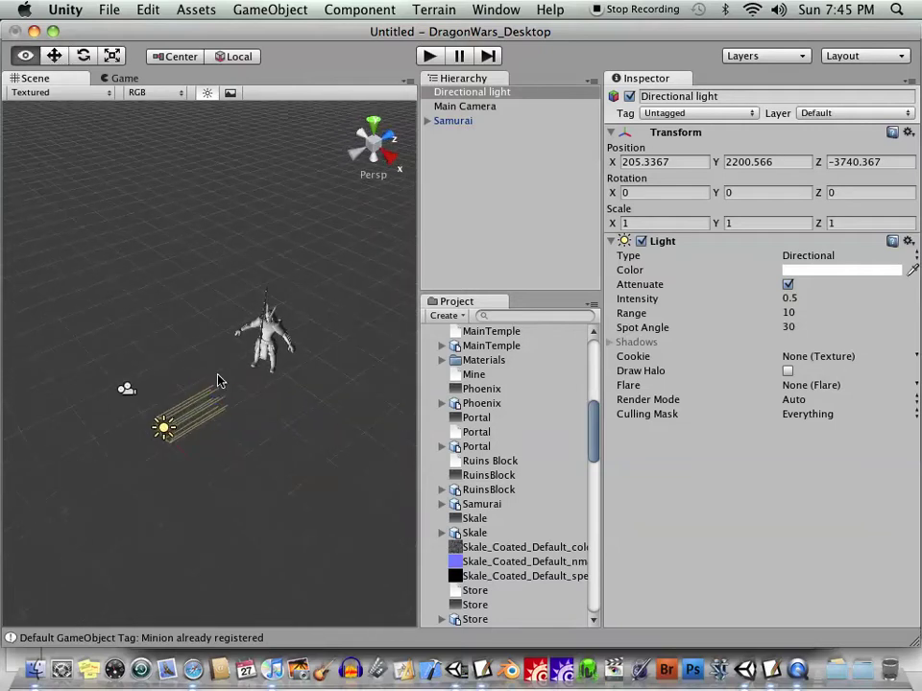
# Step: Create a cube and enlarge it evenly to about 2430
pyautogui.click(234, 10)
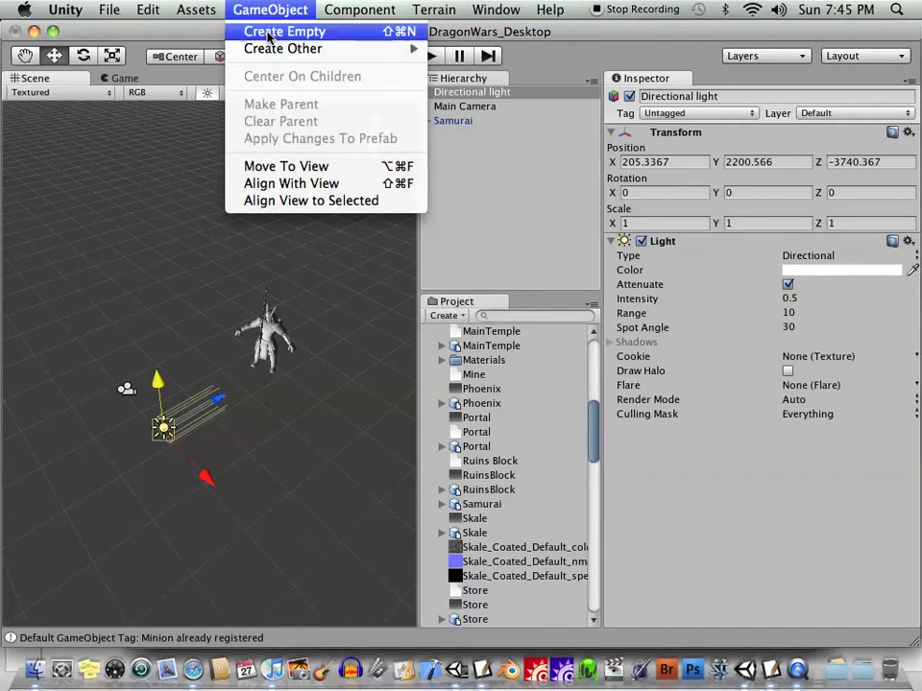
pyautogui.moveTo(256, 49)
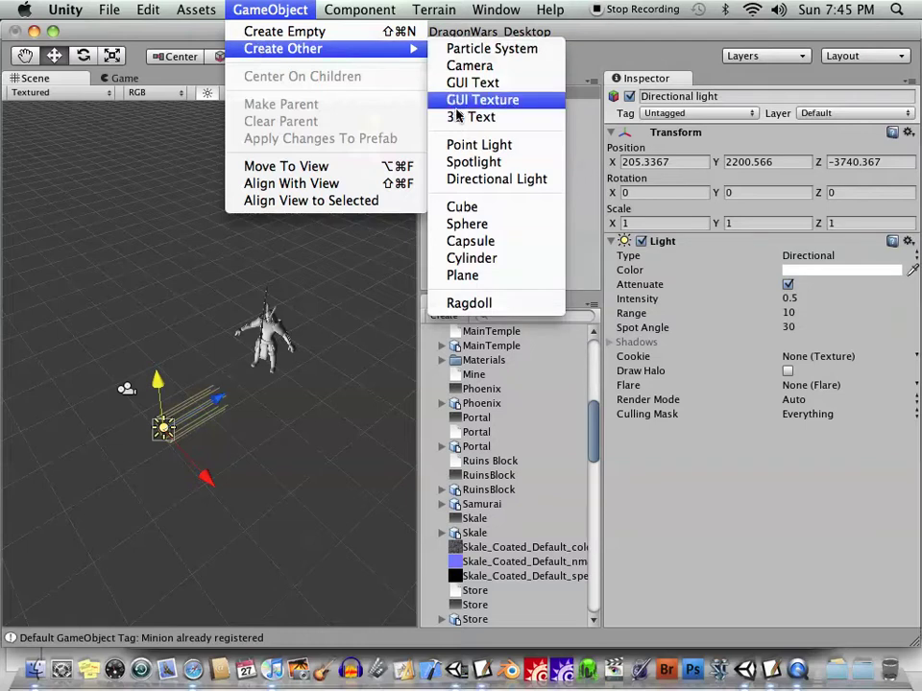
pyautogui.click(485, 209)
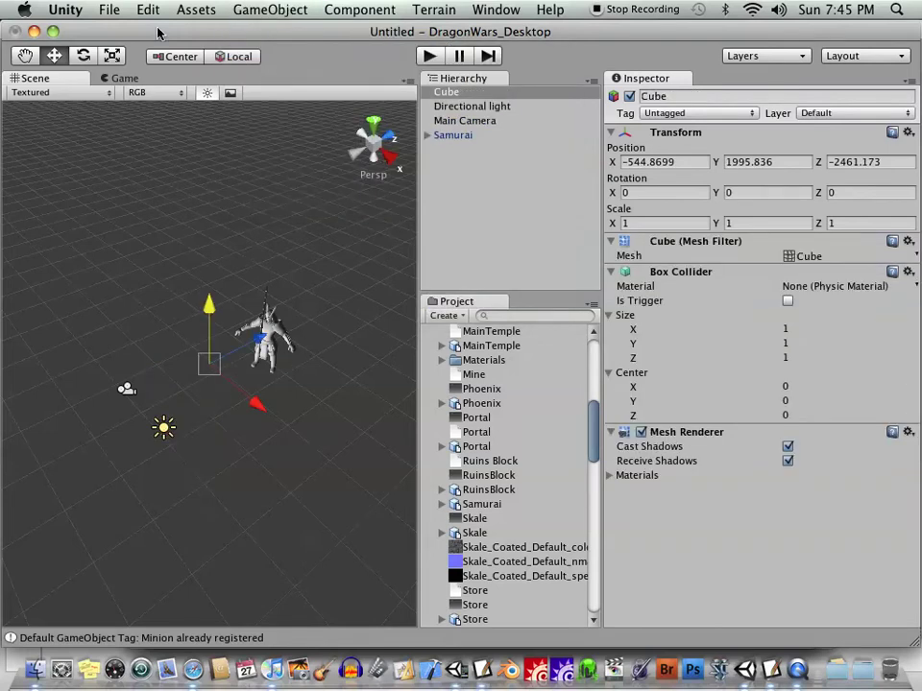
pyautogui.click(113, 56)
pyautogui.moveTo(195, 375); pyautogui.dragTo(182, 269)
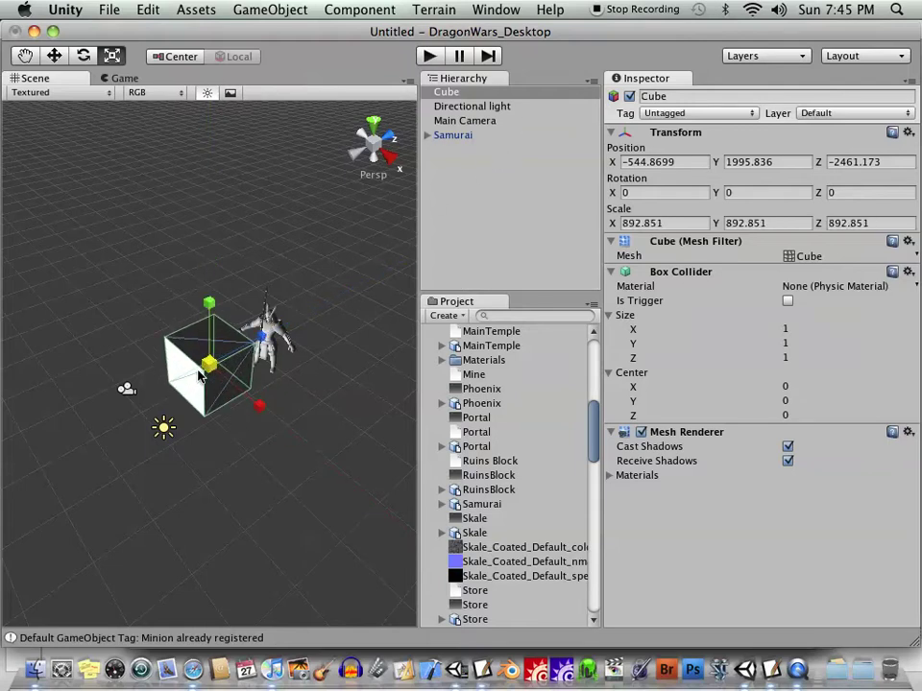
pyautogui.moveTo(208, 363); pyautogui.dragTo(183, 91)
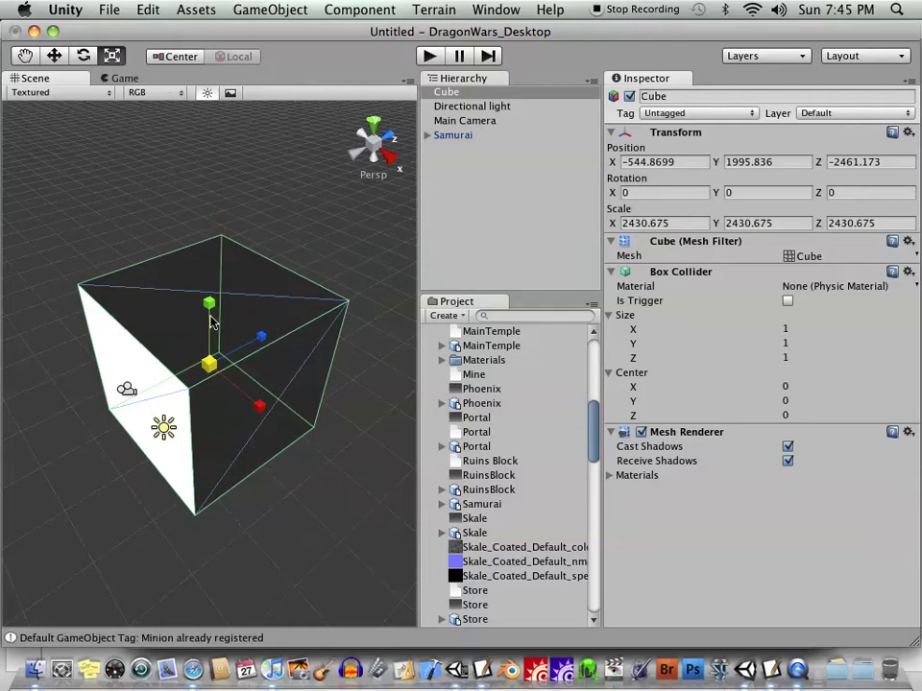
# Step: Flatten the cube to 311.58 high, widen it to 19186 across, and lower it beneath the samurai
pyautogui.moveTo(211, 321); pyautogui.dragTo(264, 333)
pyautogui.moveTo(259, 405); pyautogui.dragTo(296, 293)
pyautogui.moveTo(261, 407); pyautogui.dragTo(355, 478)
pyautogui.click(54, 56)
pyautogui.moveTo(219, 312); pyautogui.dragTo(513, 197)
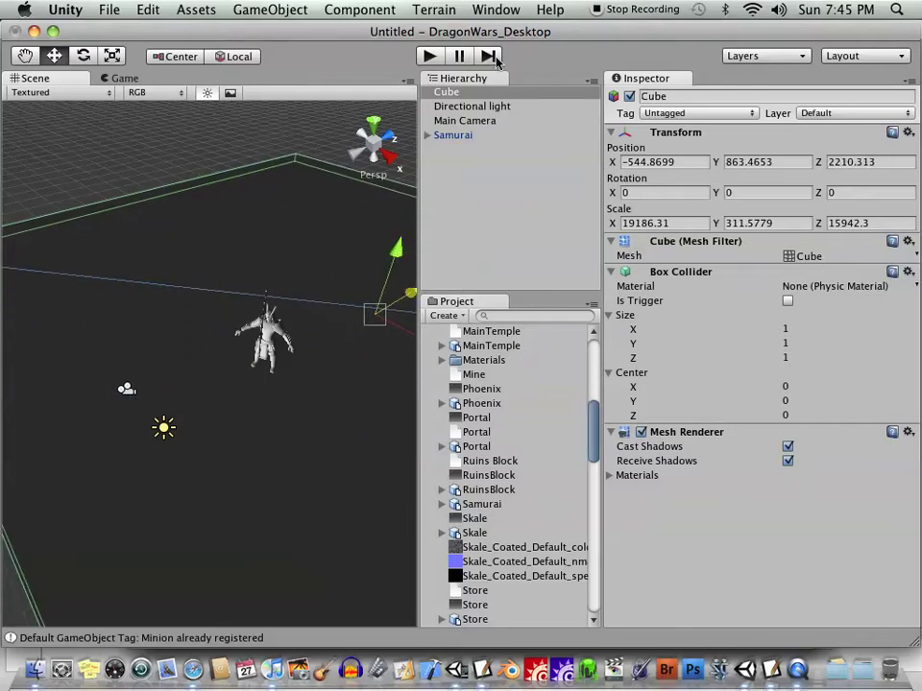
# Step: From Front view, set the floor slab to Y 848.6484, then run and stop a Play test
pyautogui.click(392, 136)
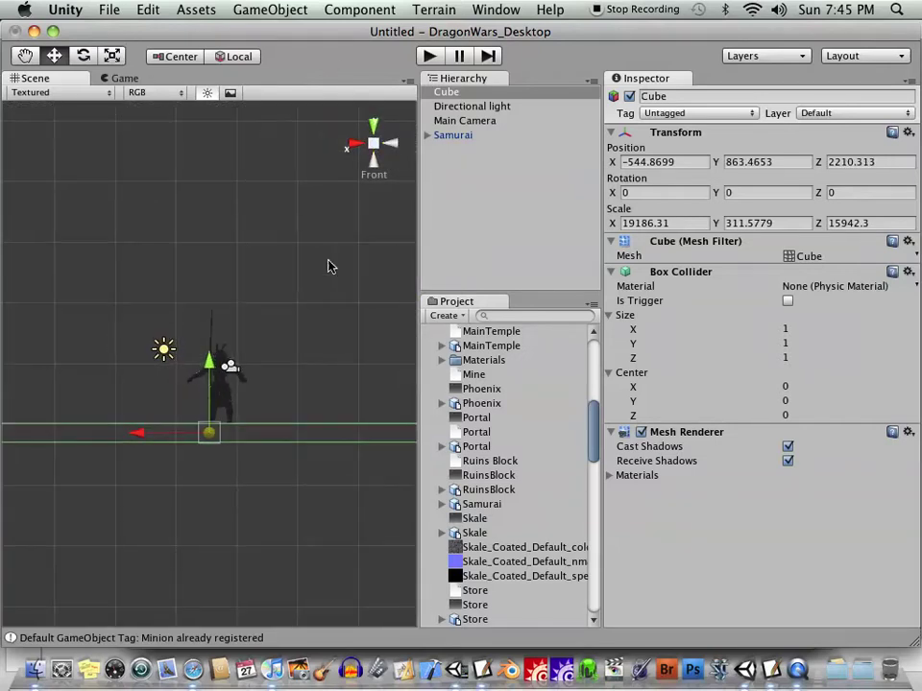
pyautogui.moveTo(217, 373); pyautogui.dragTo(307, 173)
pyautogui.press('alt')
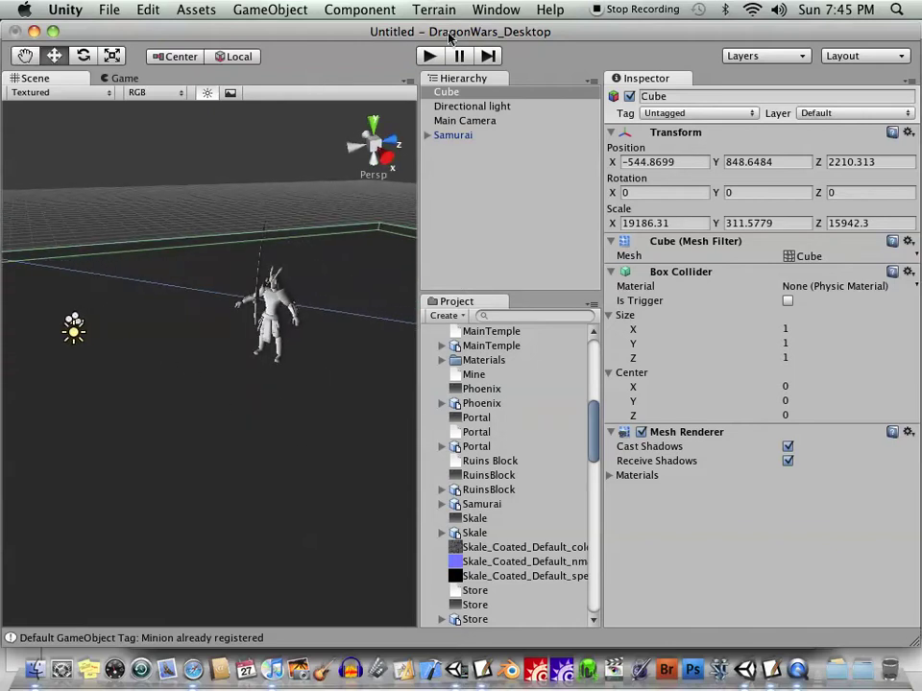
pyautogui.click(431, 56)
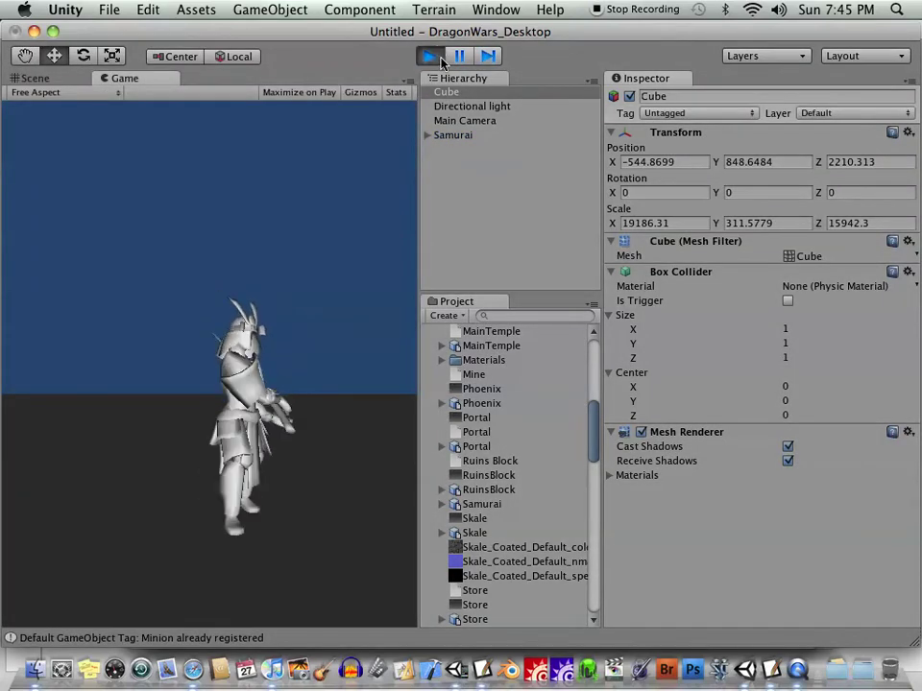
pyautogui.click(436, 58)
# Step: Select the samurai and find the Samurai_UVs_Final texture in the Project materials
pyautogui.moveTo(267, 326)
pyautogui.keyDown('alt'); pyautogui.mouseDown()
pyautogui.moveTo(401, 304)
pyautogui.moveTo(329, 394)
pyautogui.moveTo(271, 319)
pyautogui.mouseUp(); pyautogui.keyUp('alt')
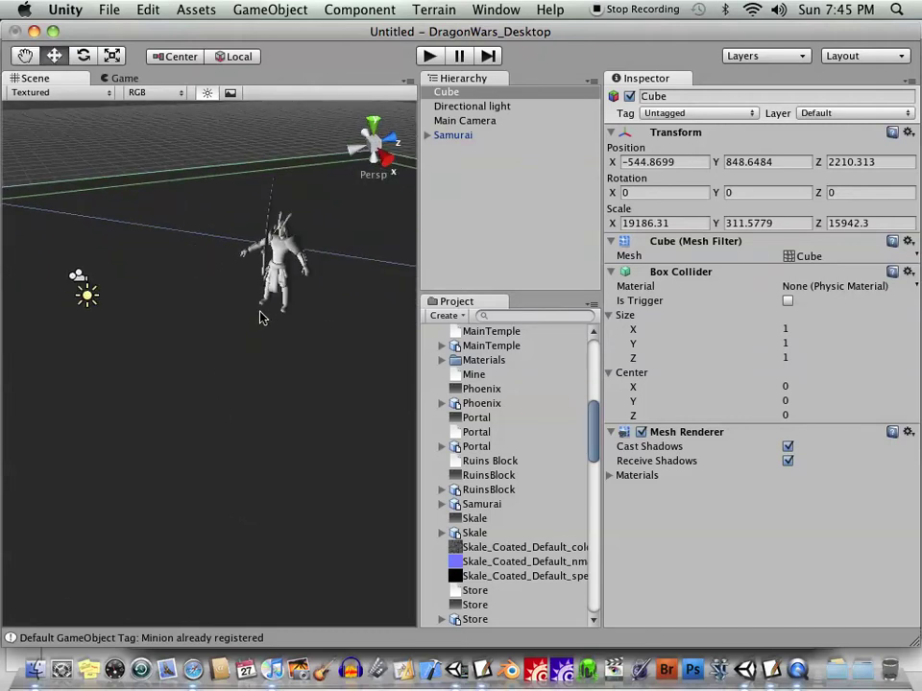
pyautogui.click(276, 238)
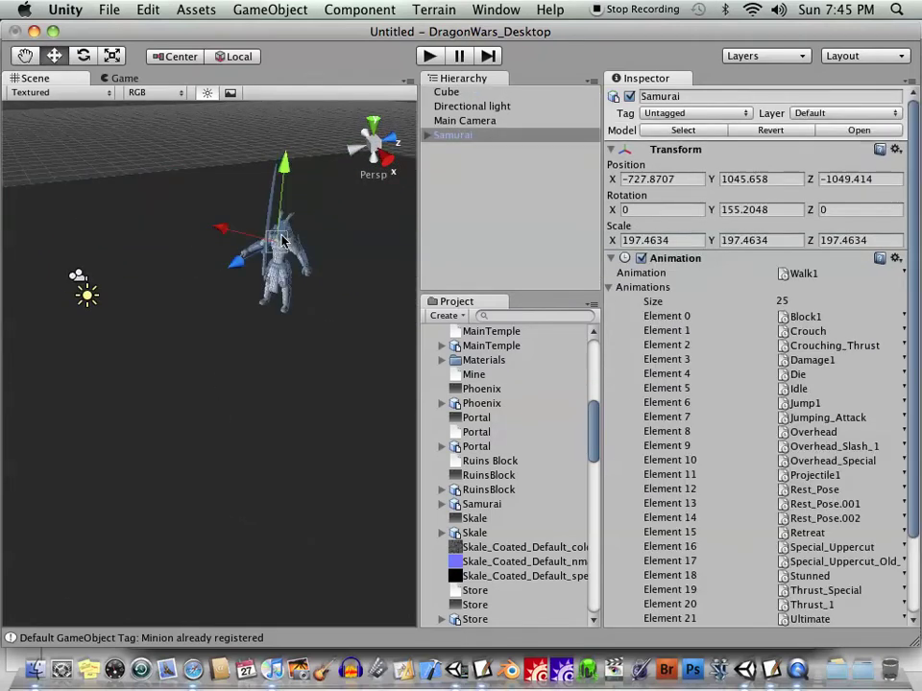
pyautogui.keyDown('alt'); pyautogui.moveTo(302, 285); pyautogui.dragTo(393, 364); pyautogui.keyUp('alt')
pyautogui.scroll(-10, 533, 397)
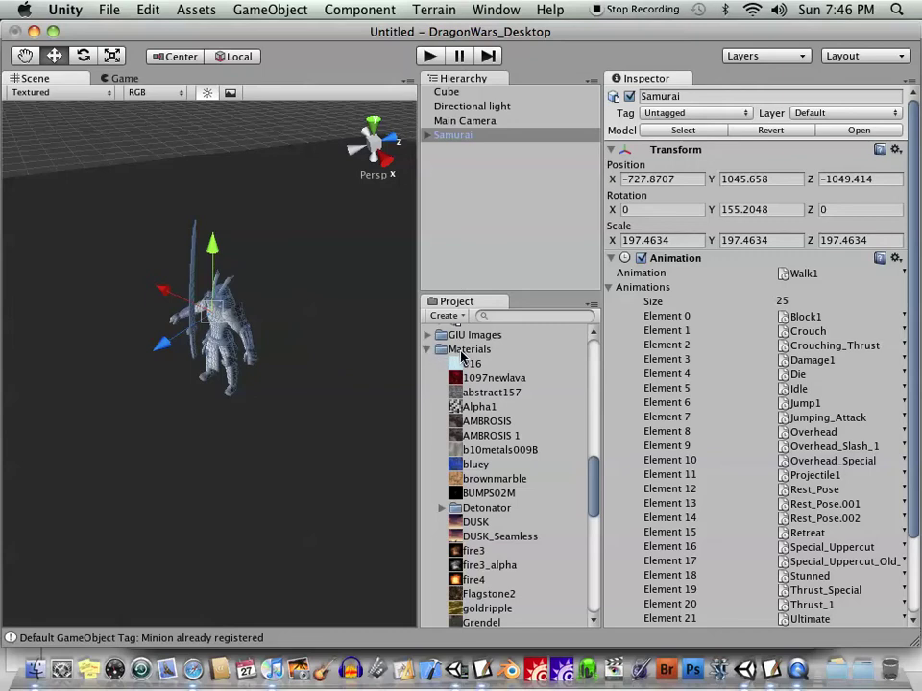
pyautogui.scroll(-4, 504, 399)
pyautogui.scroll(-6, 509, 427)
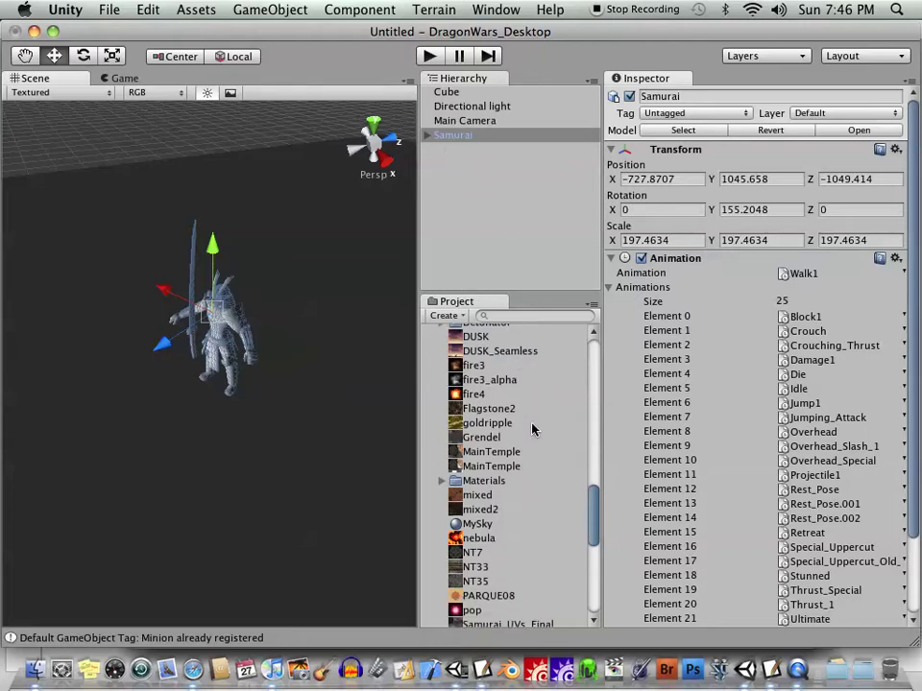
pyautogui.scroll(-2, 533, 430)
pyautogui.keyDown('alt'); pyautogui.moveTo(365, 394); pyautogui.dragTo(347, 303); pyautogui.keyUp('alt')
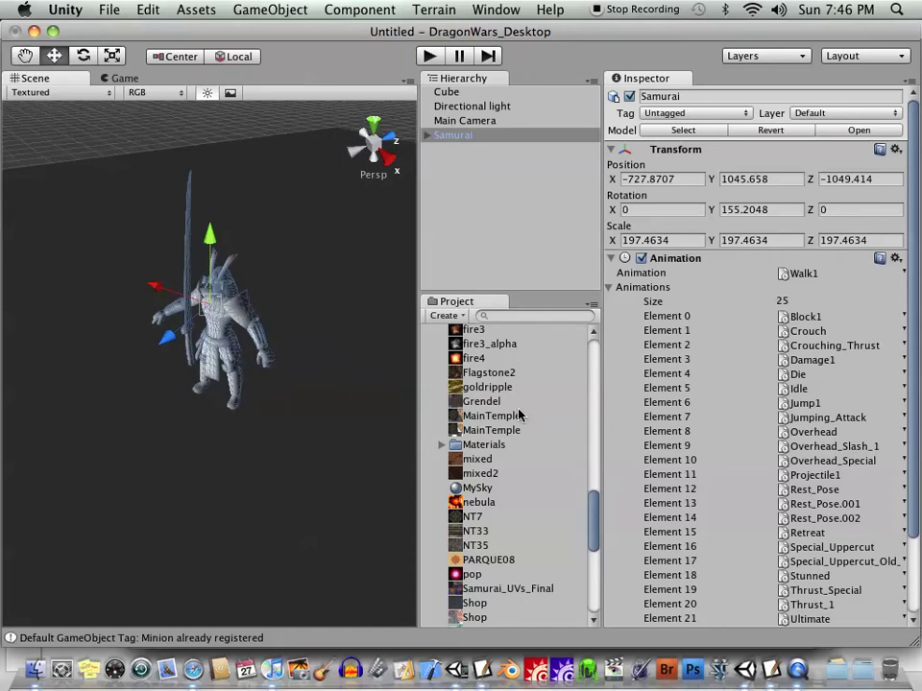
pyautogui.scroll(-3, 520, 412)
pyautogui.click(524, 486)
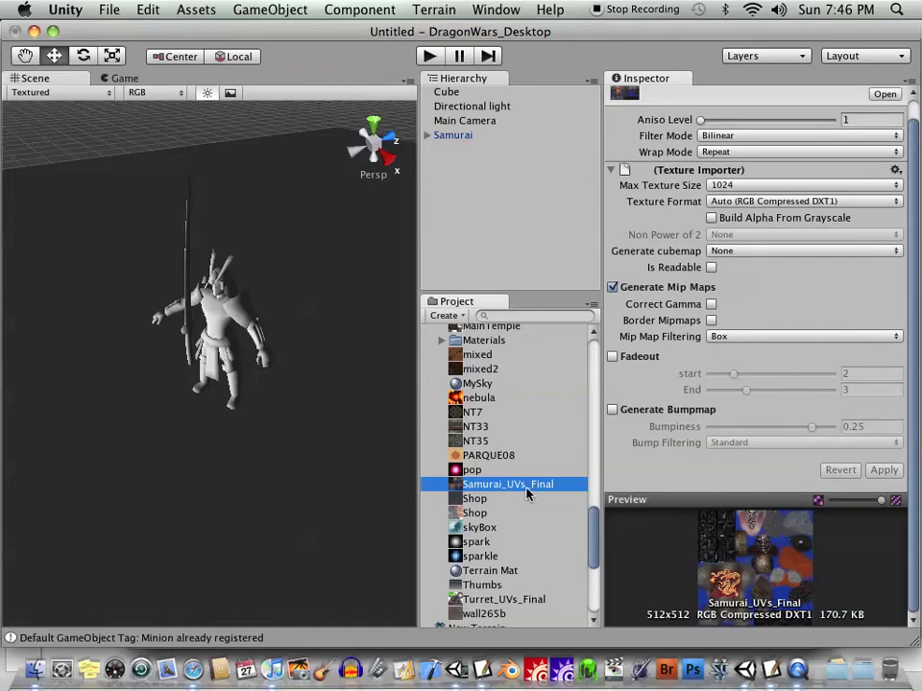
# Step: Drag Samurai_UVs_Final onto the samurai and run a quick Play test
pyautogui.click(477, 137)
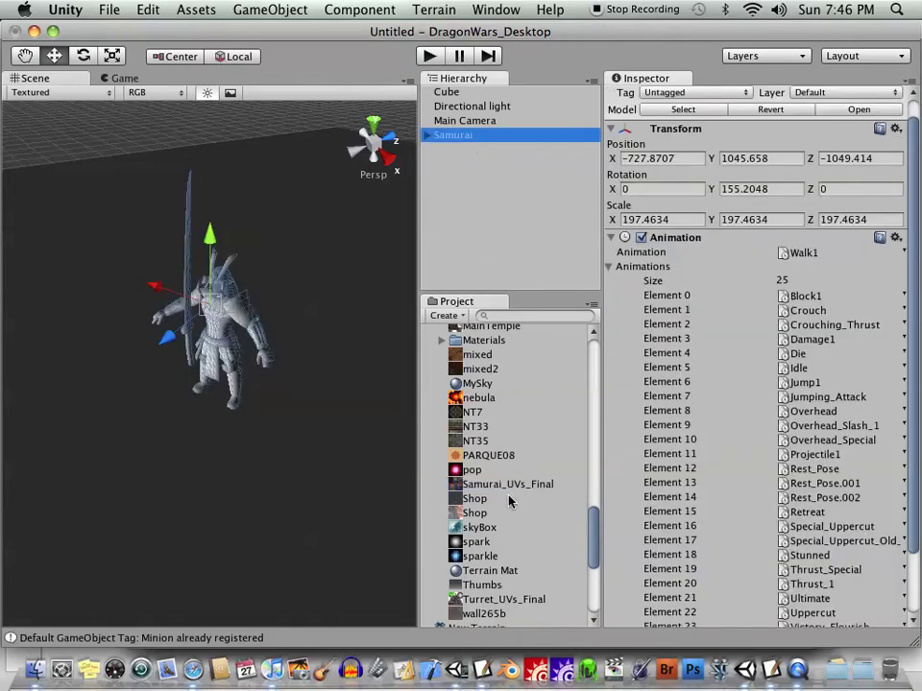
pyautogui.moveTo(524, 485); pyautogui.dragTo(221, 319)
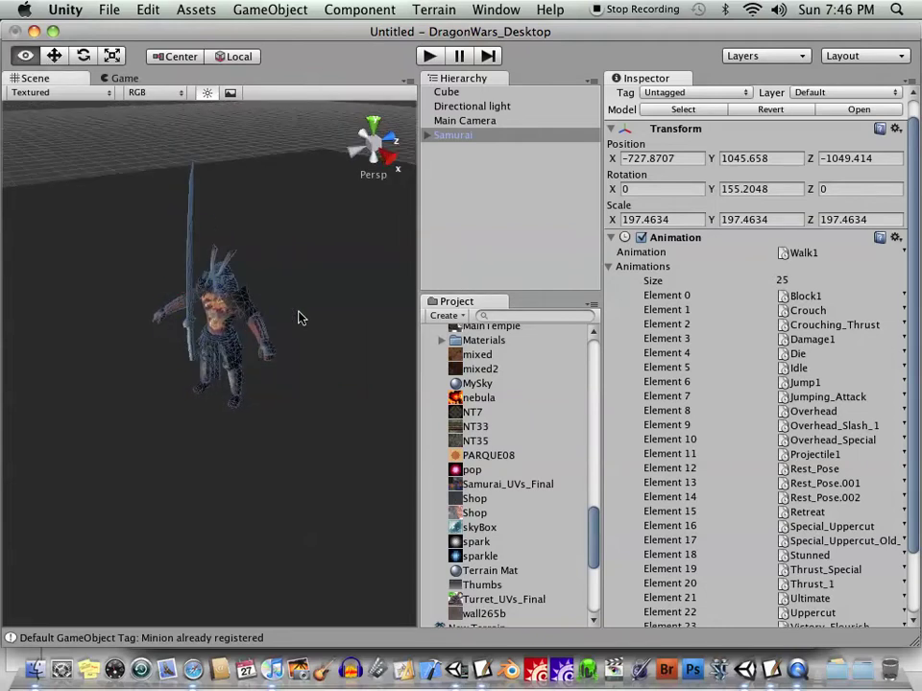
pyautogui.click(428, 55)
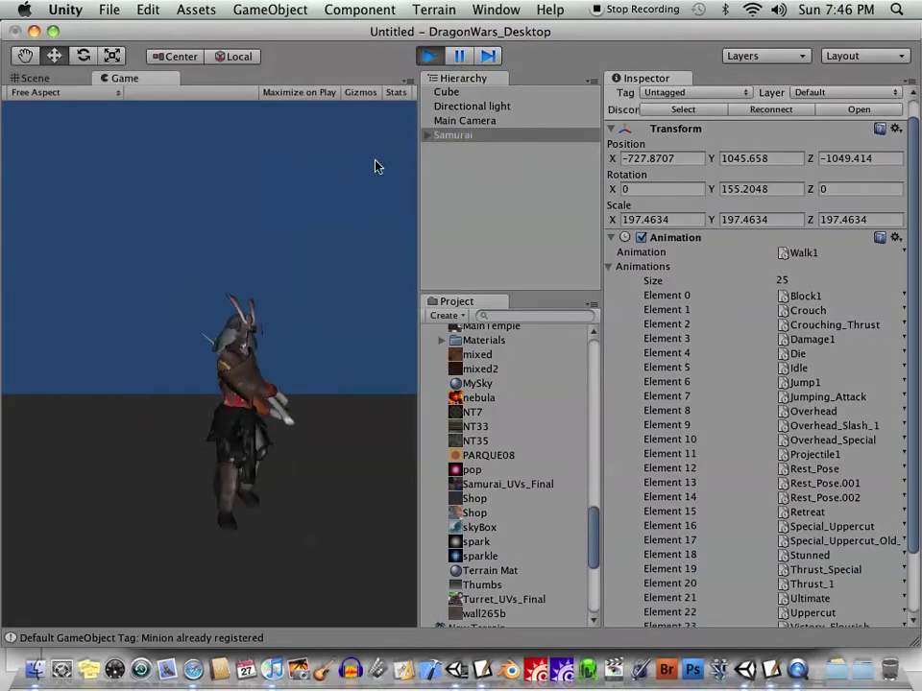
pyautogui.click(429, 56)
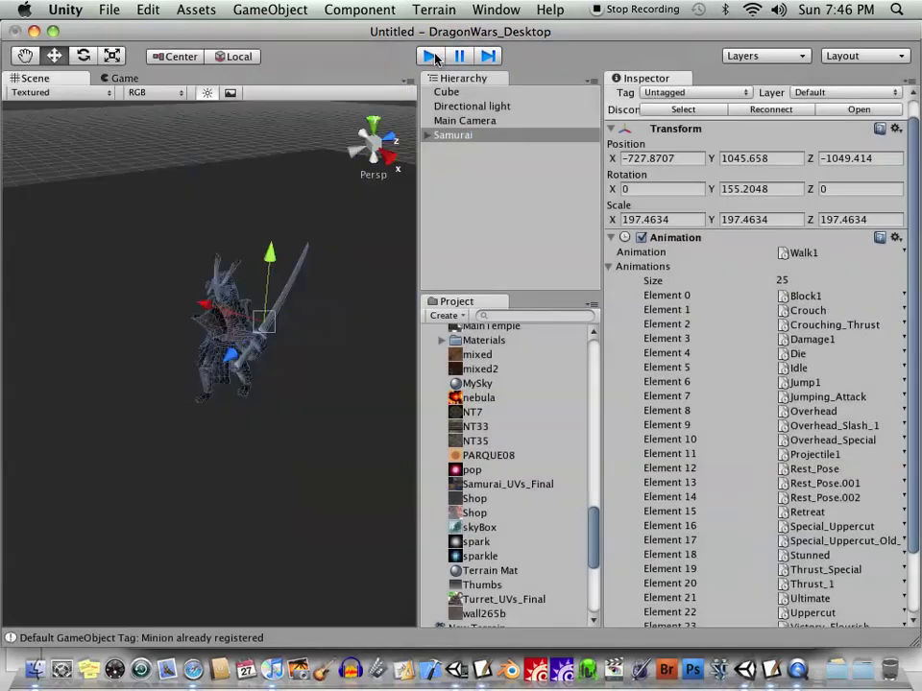
pyautogui.keyDown('alt'); pyautogui.moveTo(223, 321); pyautogui.dragTo(267, 336); pyautogui.keyUp('alt')
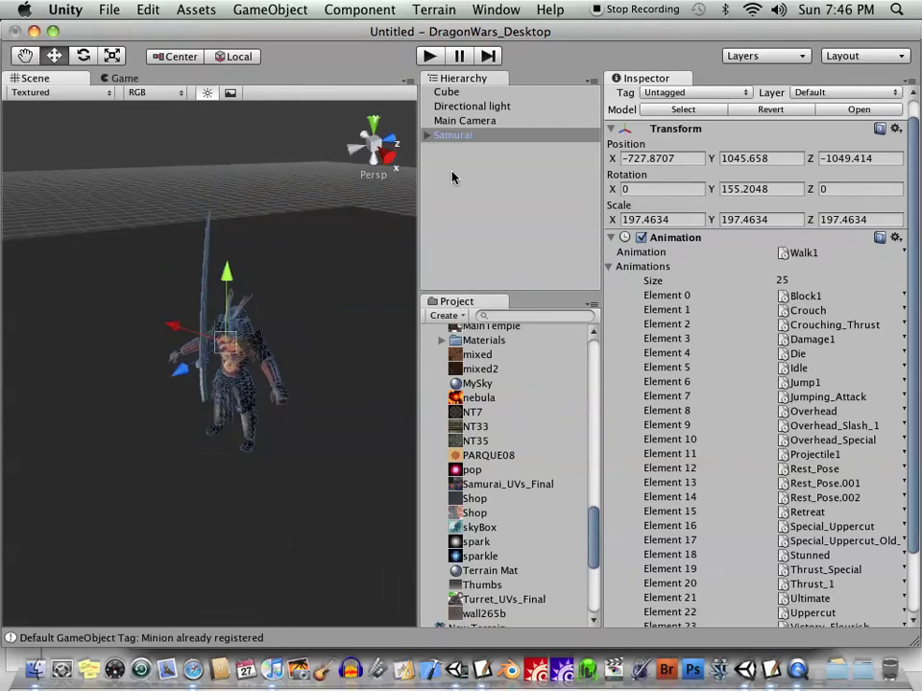
pyautogui.scroll(-3, 809, 351)
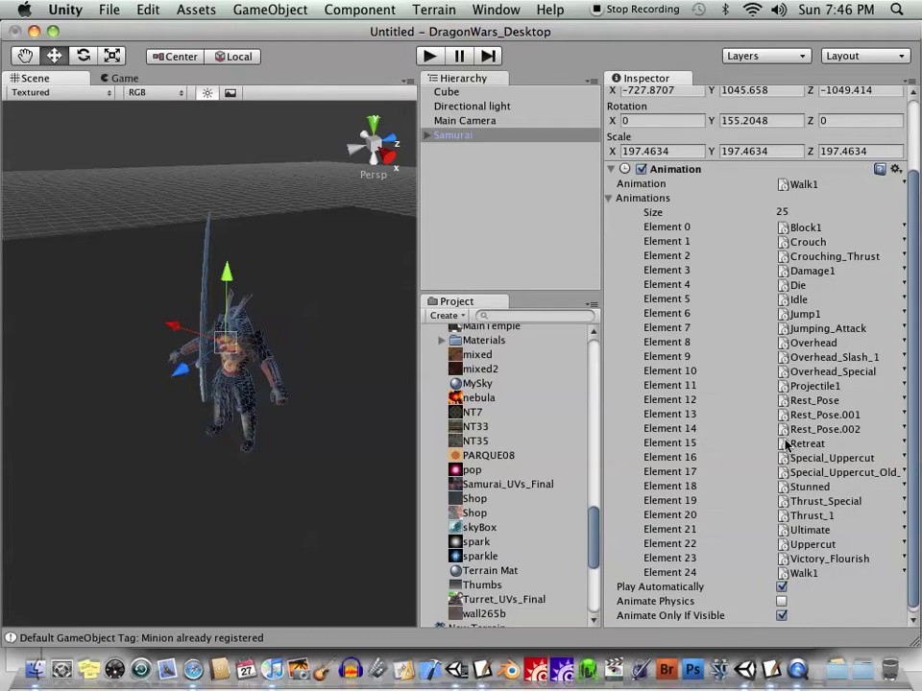
pyautogui.click(819, 185)
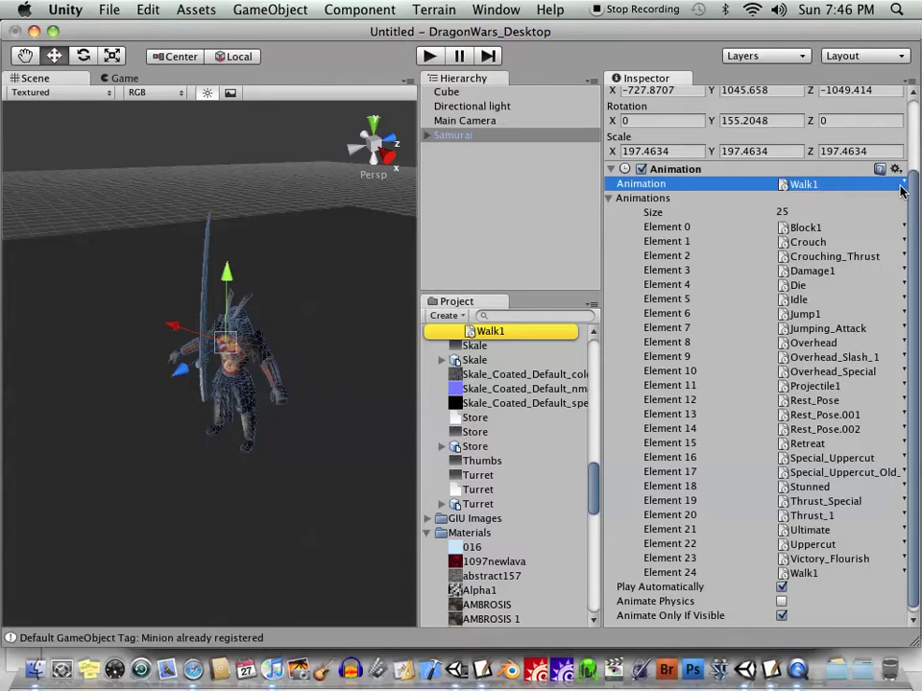
pyautogui.scroll(5, 519, 382)
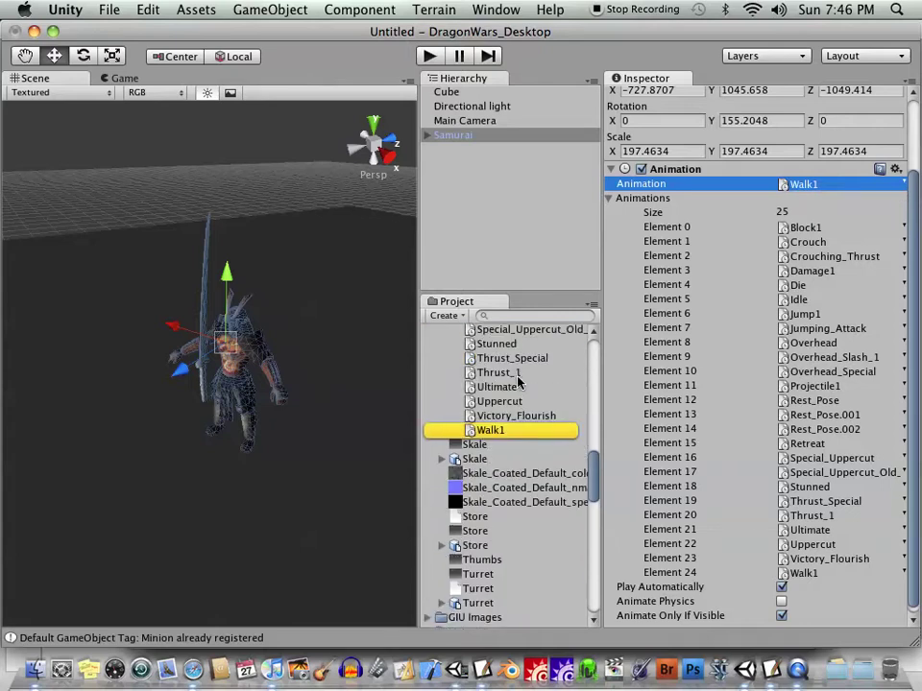
pyautogui.scroll(7, 524, 447)
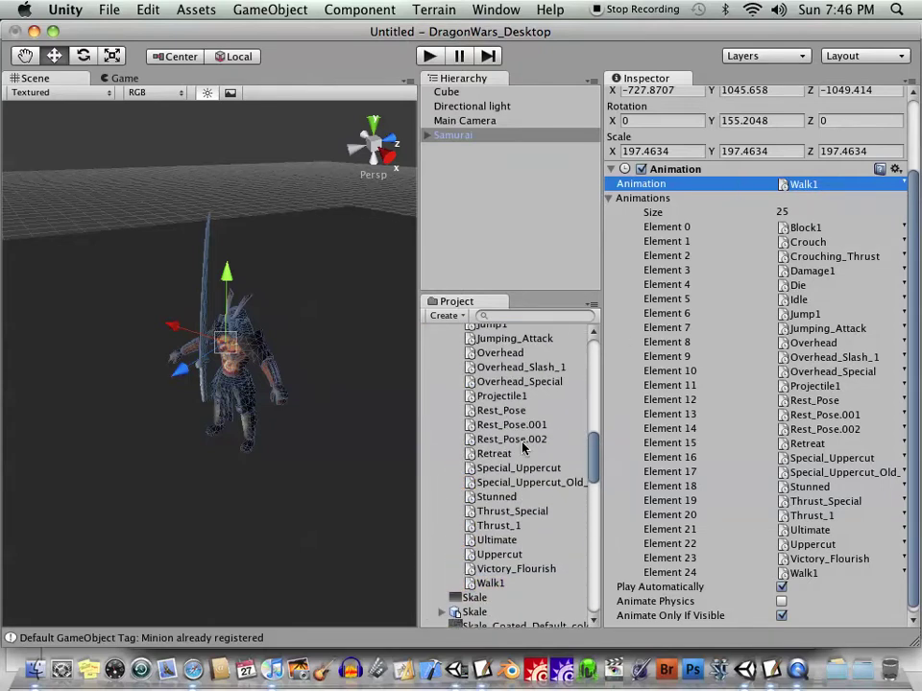
pyautogui.click(806, 229)
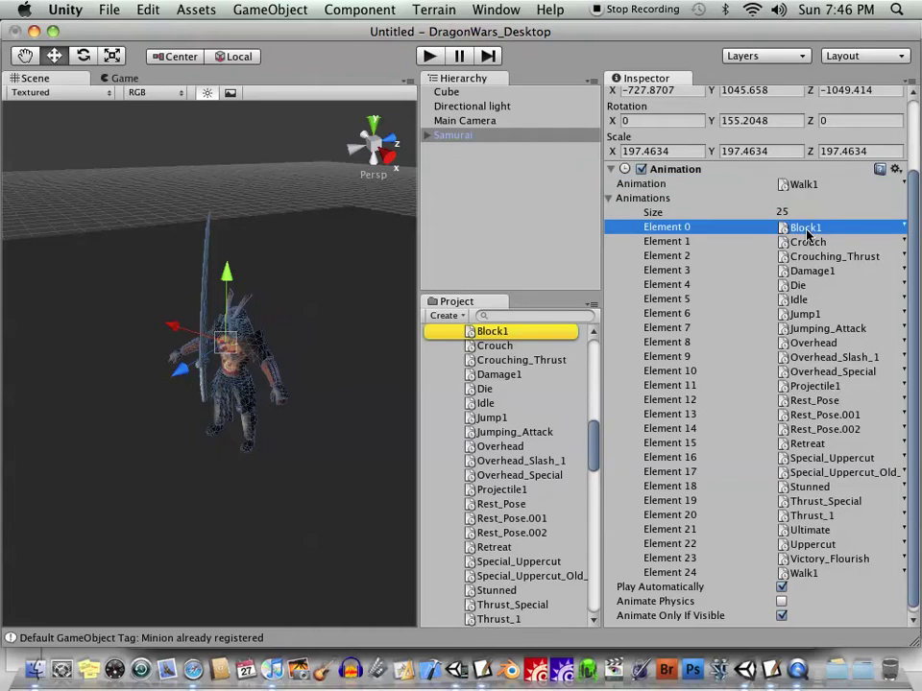
pyautogui.scroll(6, 509, 381)
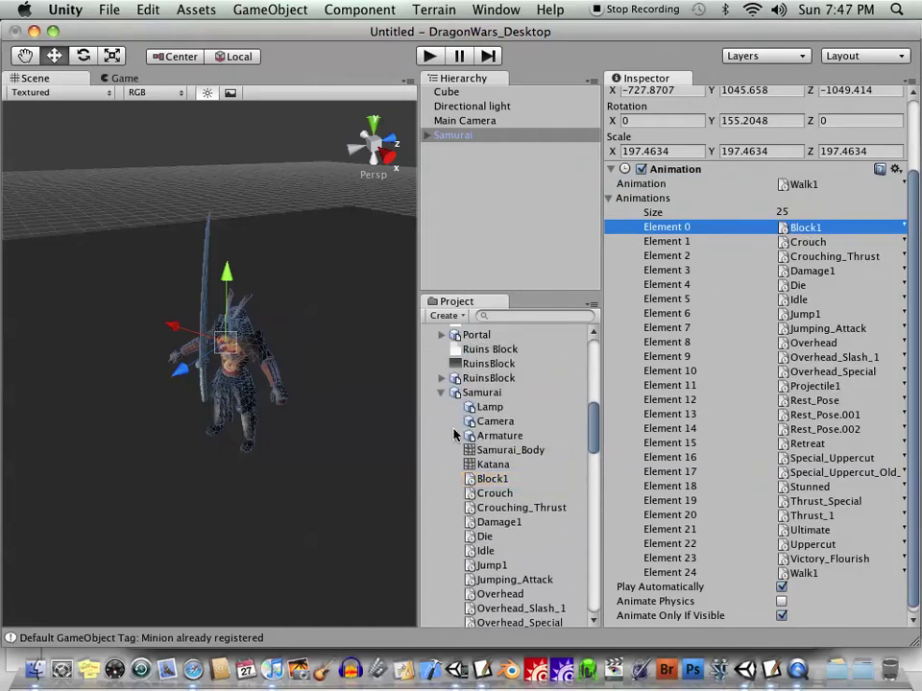
pyautogui.click(443, 391)
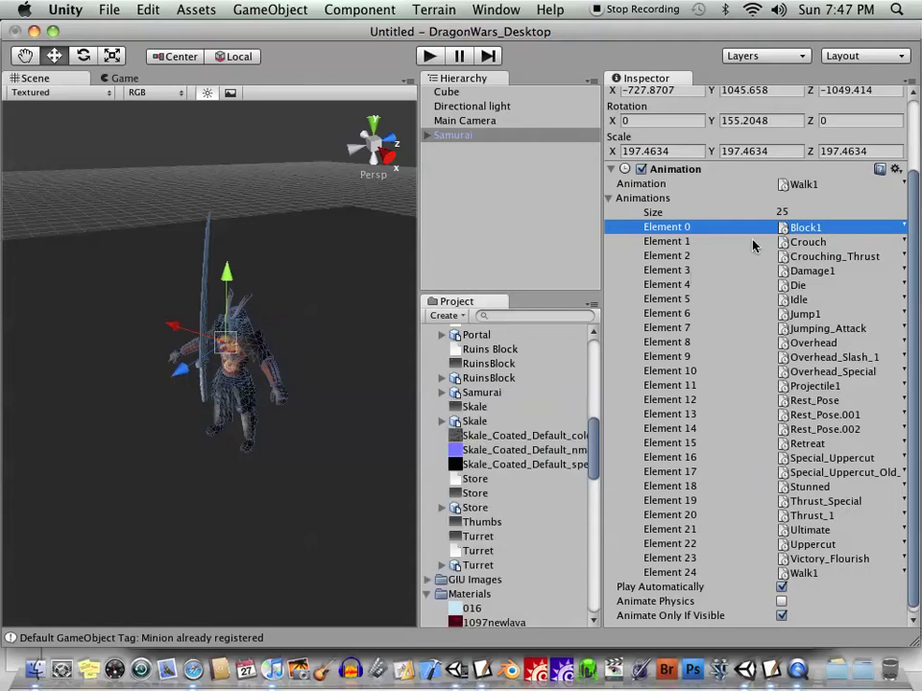
# Step: Pick Jumping_Attack as the Samurai's default animation clip
pyautogui.click(904, 185)
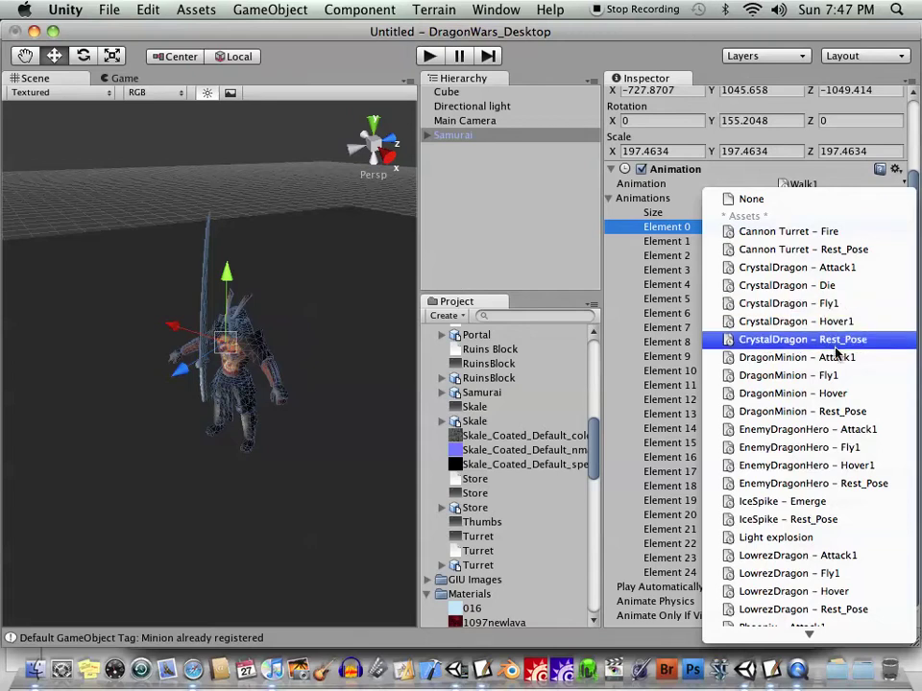
pyautogui.scroll(-5, 830, 335)
pyautogui.scroll(-3, 830, 335)
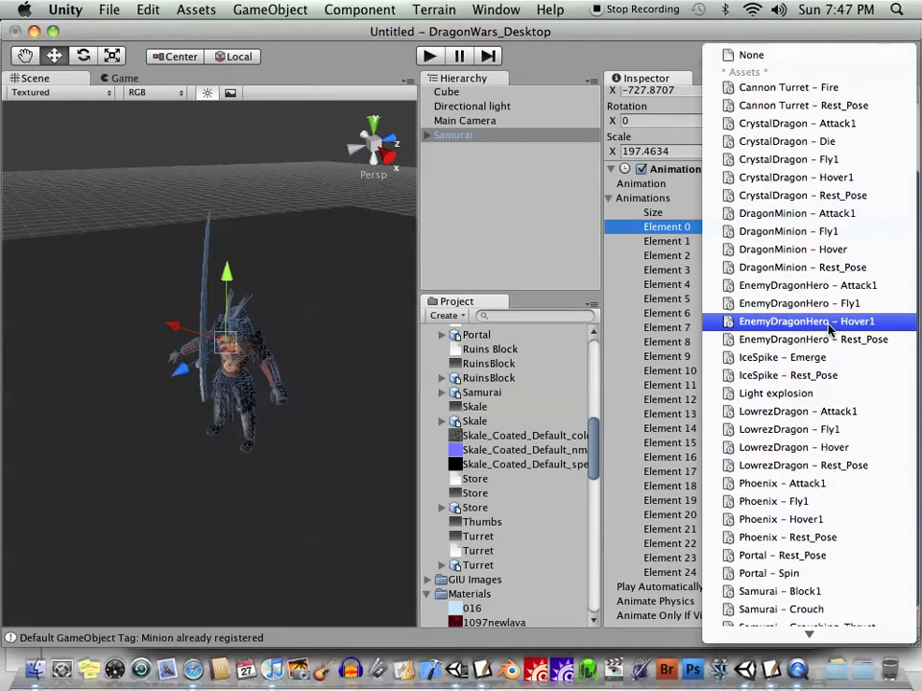
pyautogui.scroll(-9, 849, 343)
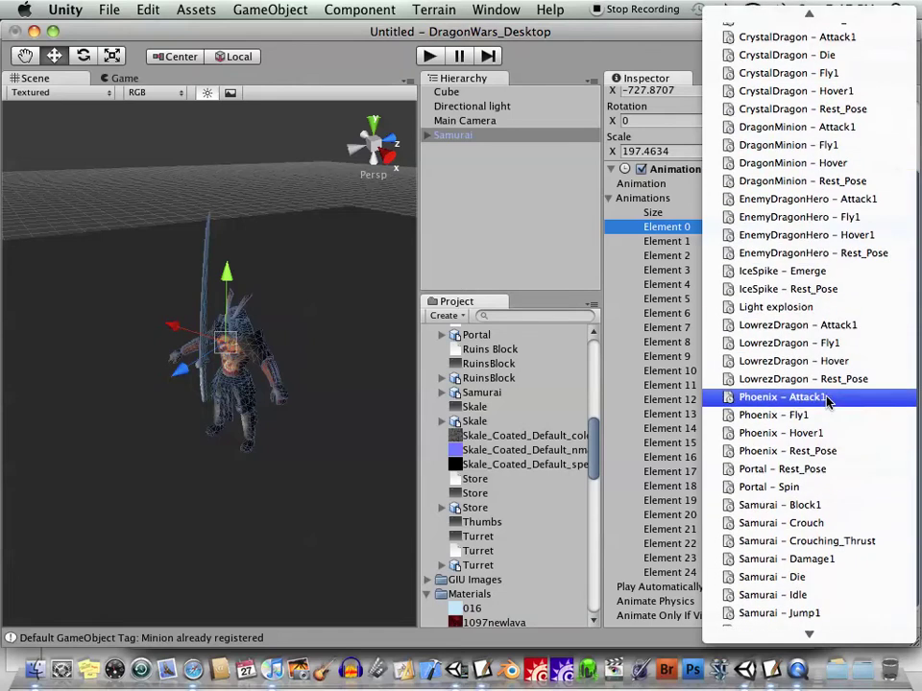
pyautogui.scroll(-3, 828, 403)
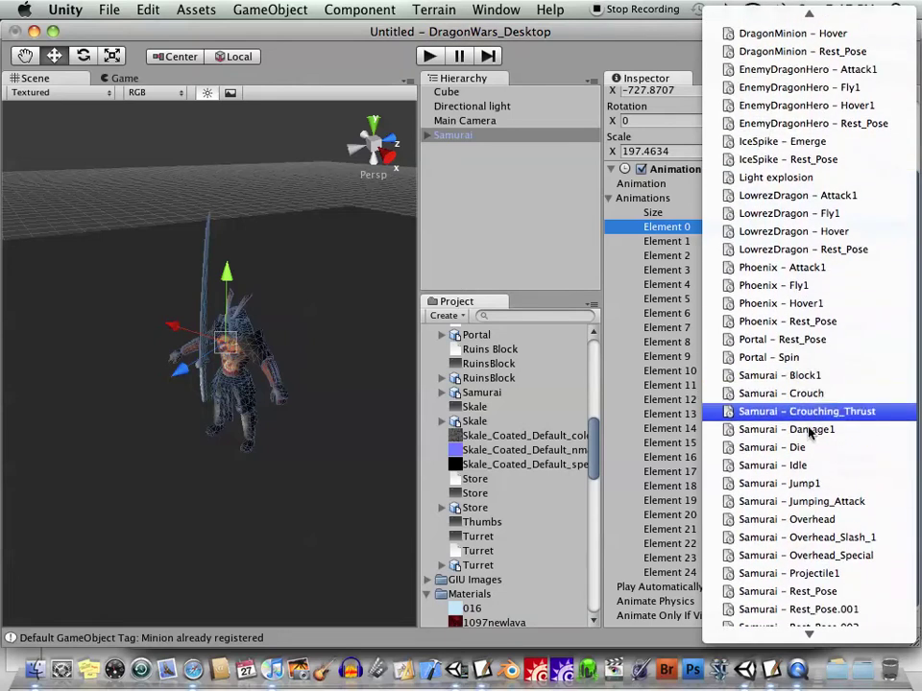
pyautogui.click(823, 501)
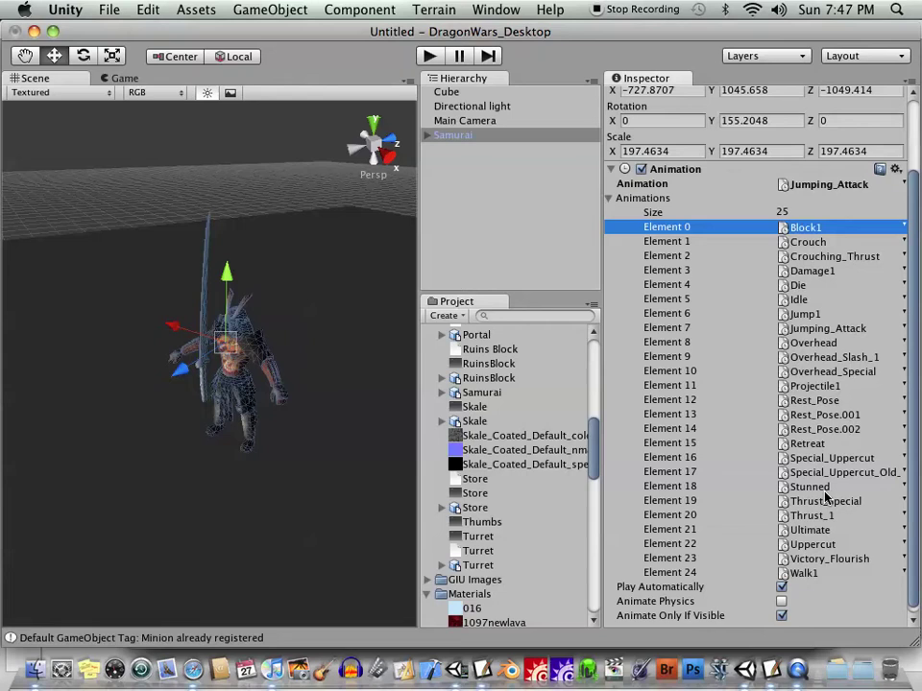
# Step: Run and stop a Play test previewing the jumping attack
pyautogui.click(430, 58)
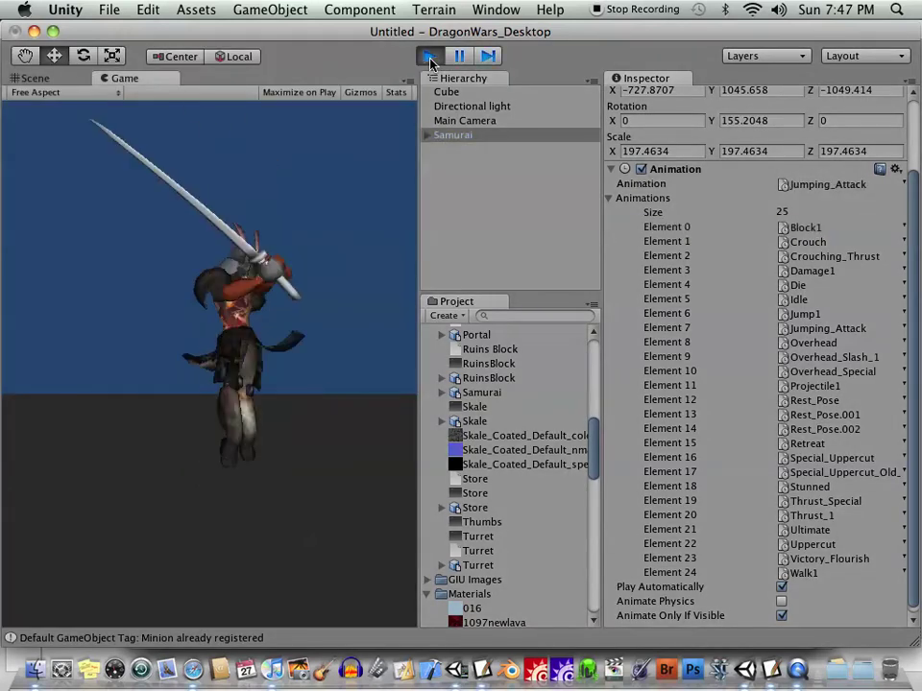
pyautogui.click(431, 58)
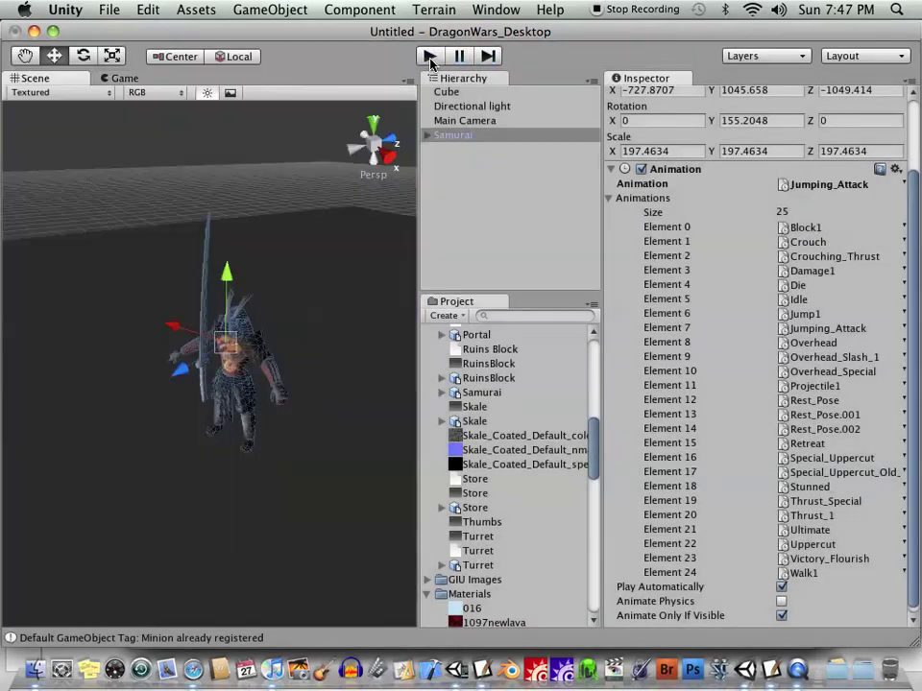
pyautogui.scroll(3, 738, 329)
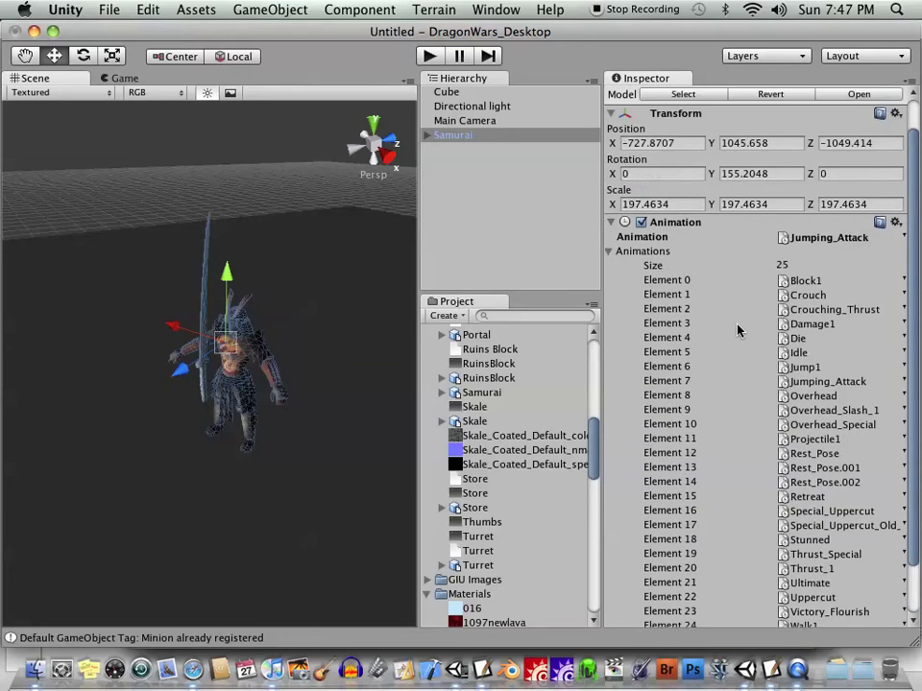
pyautogui.scroll(-1, 730, 302)
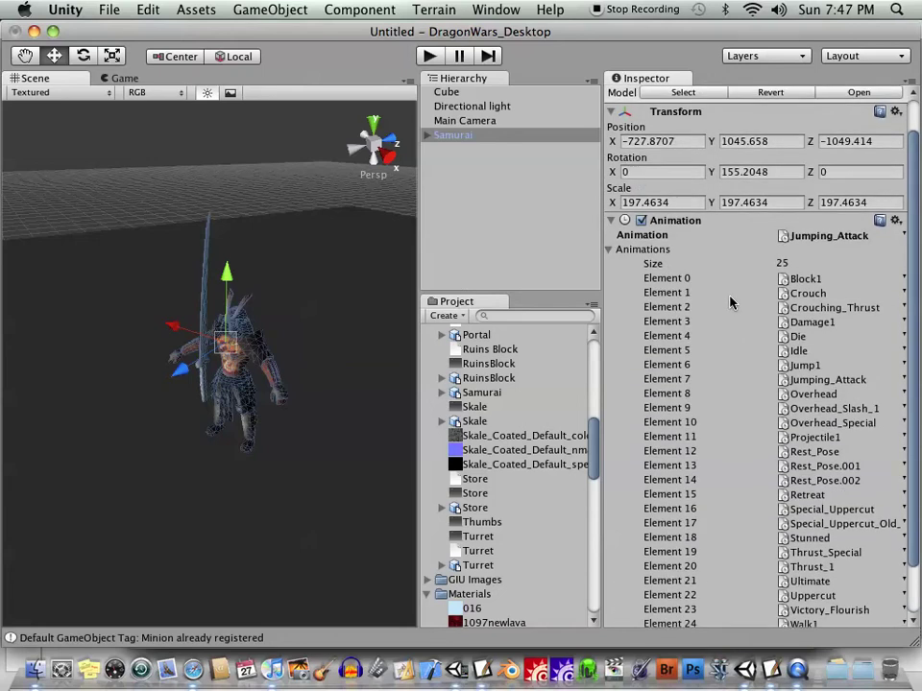
pyautogui.click(456, 668)
pyautogui.moveTo(610, 191); pyautogui.dragTo(665, 173)
pyautogui.click(259, 274)
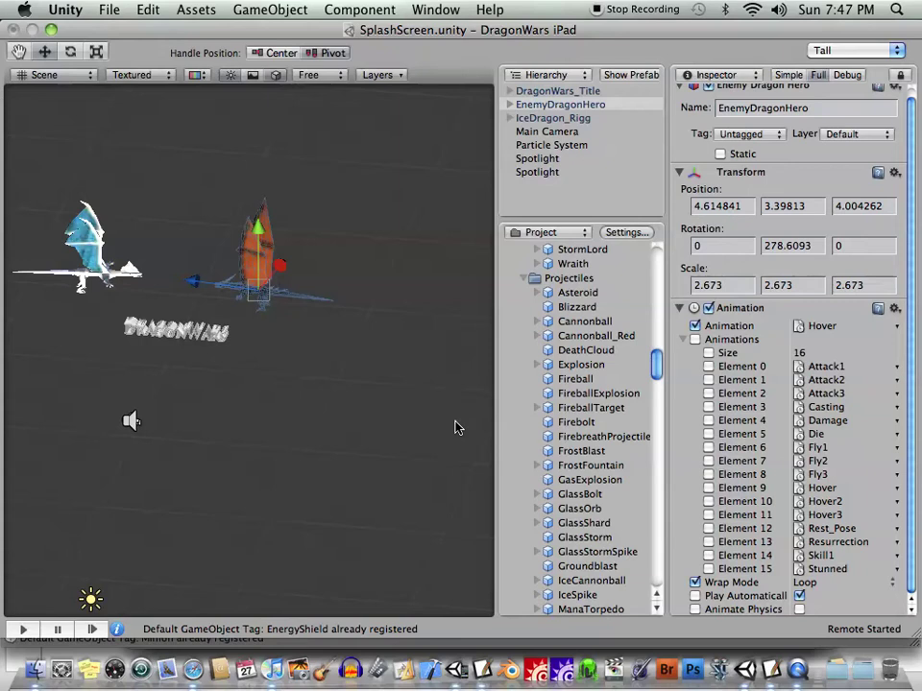
pyautogui.moveTo(494, 423); pyautogui.dragTo(466, 424)
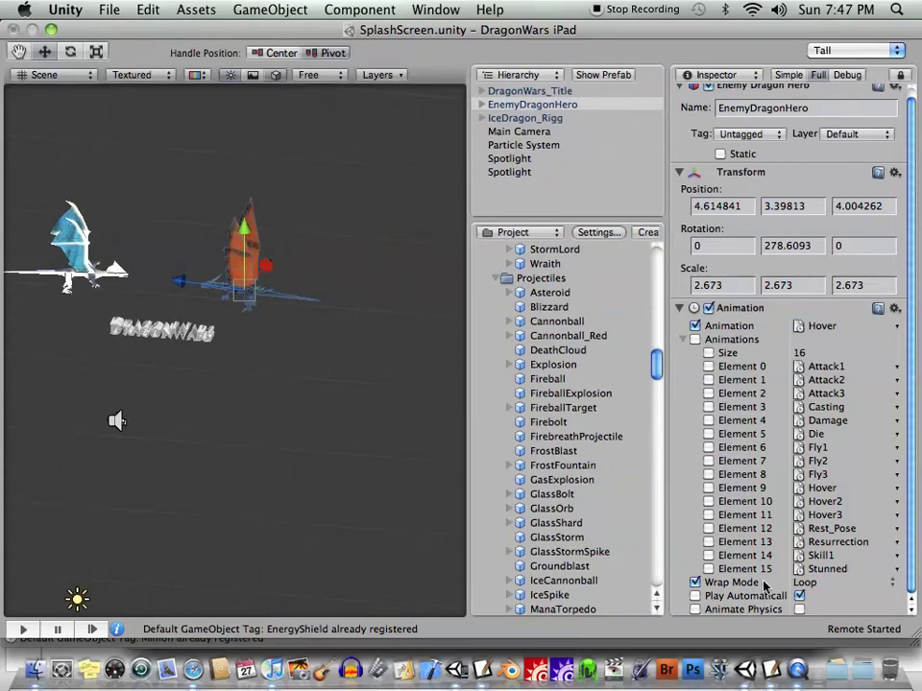
pyautogui.click(891, 583)
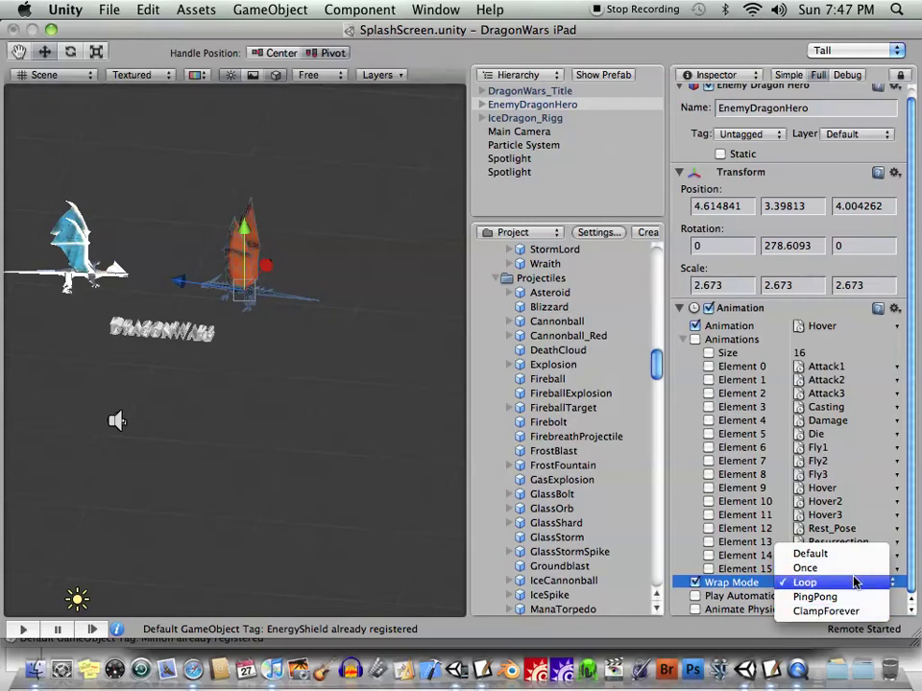
pyautogui.click(855, 583)
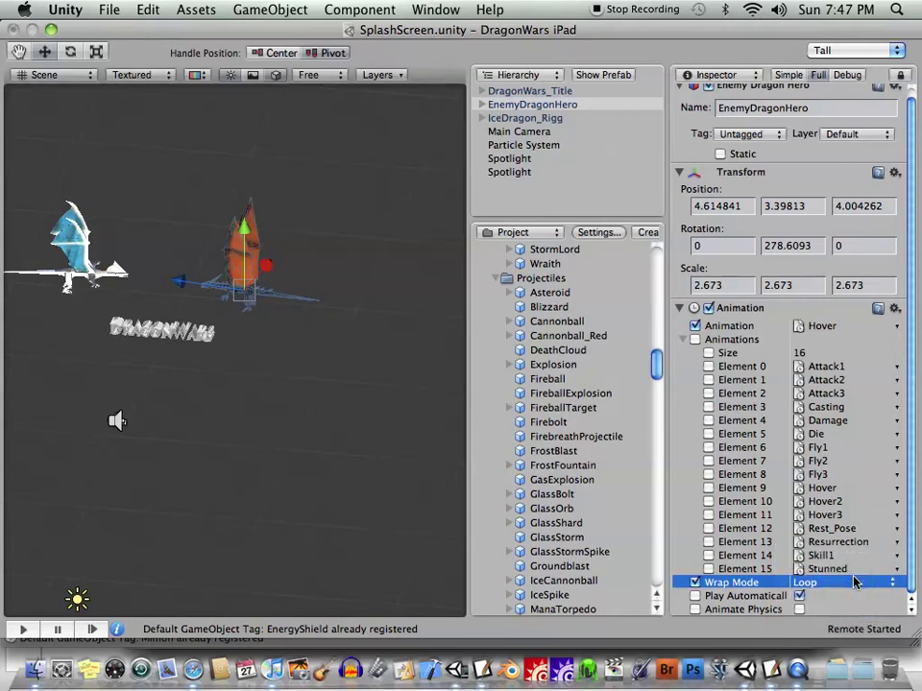
pyautogui.click(23, 630)
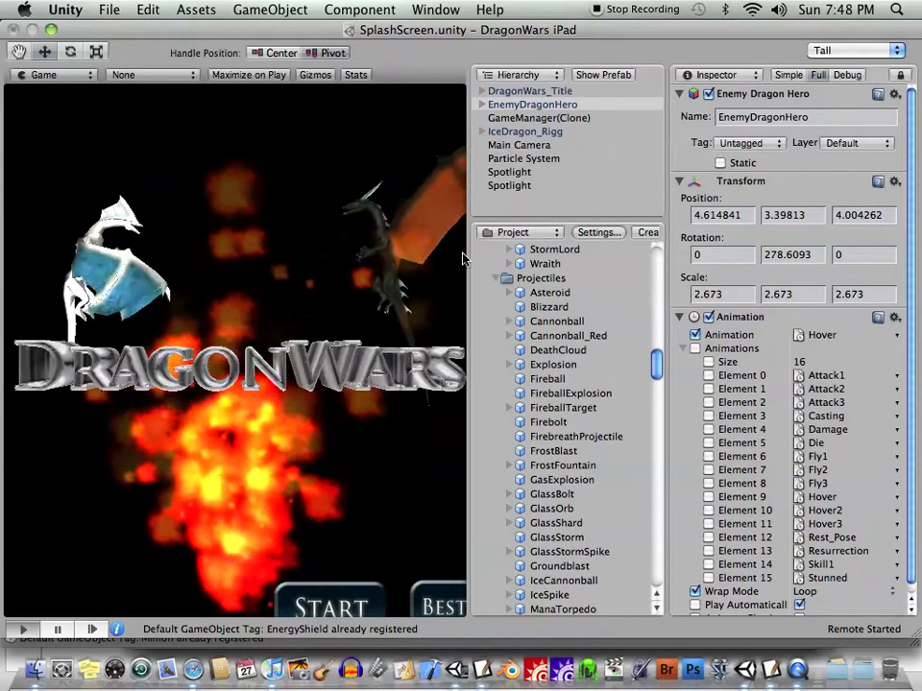
pyautogui.moveTo(470, 249); pyautogui.dragTo(582, 249)
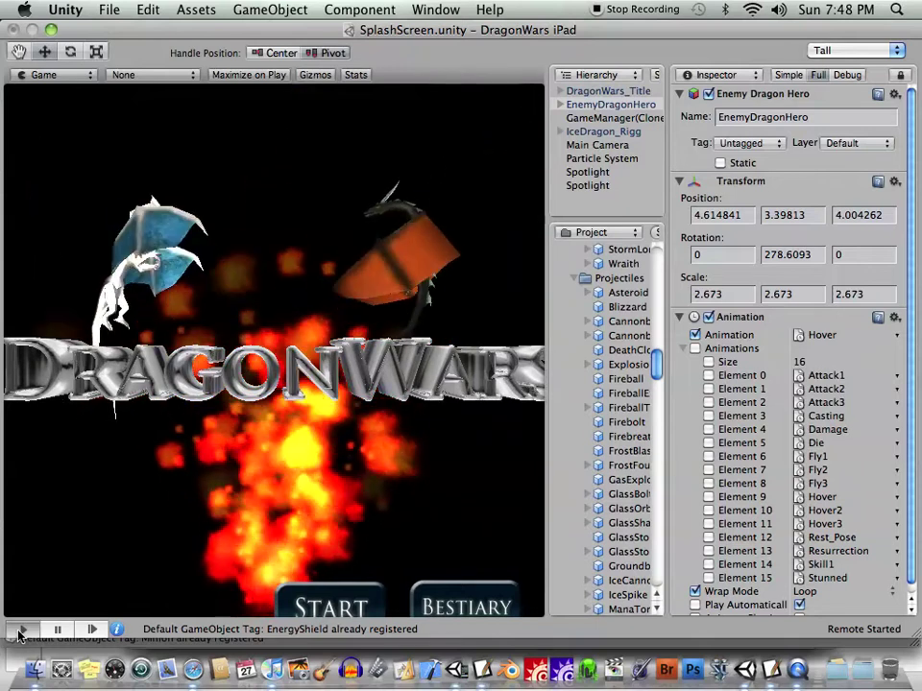
pyautogui.press('super+p')
pyautogui.click(745, 670)
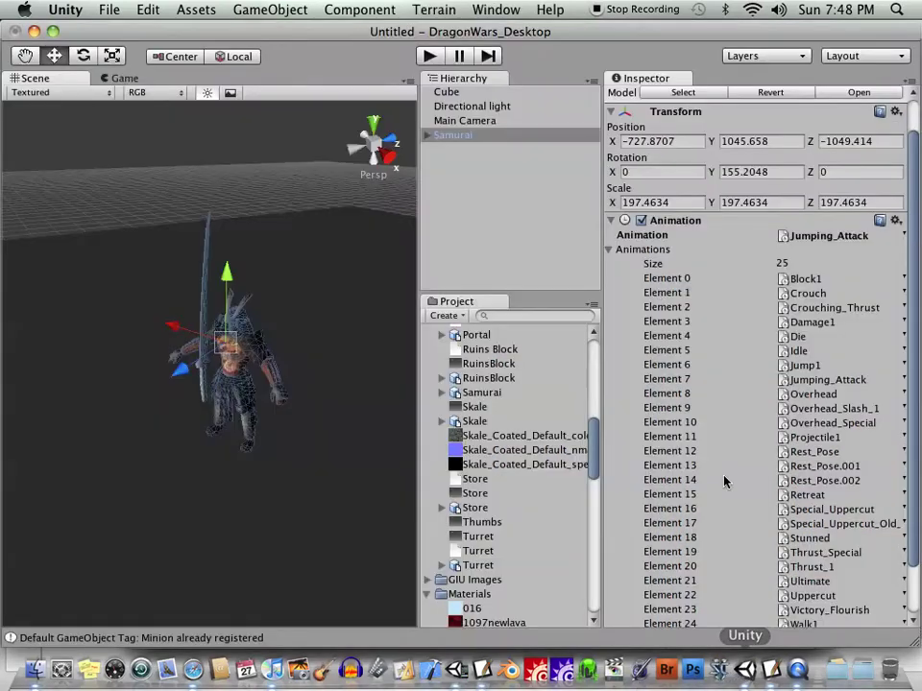
pyautogui.scroll(-1, 762, 327)
pyautogui.scroll(-1, 762, 328)
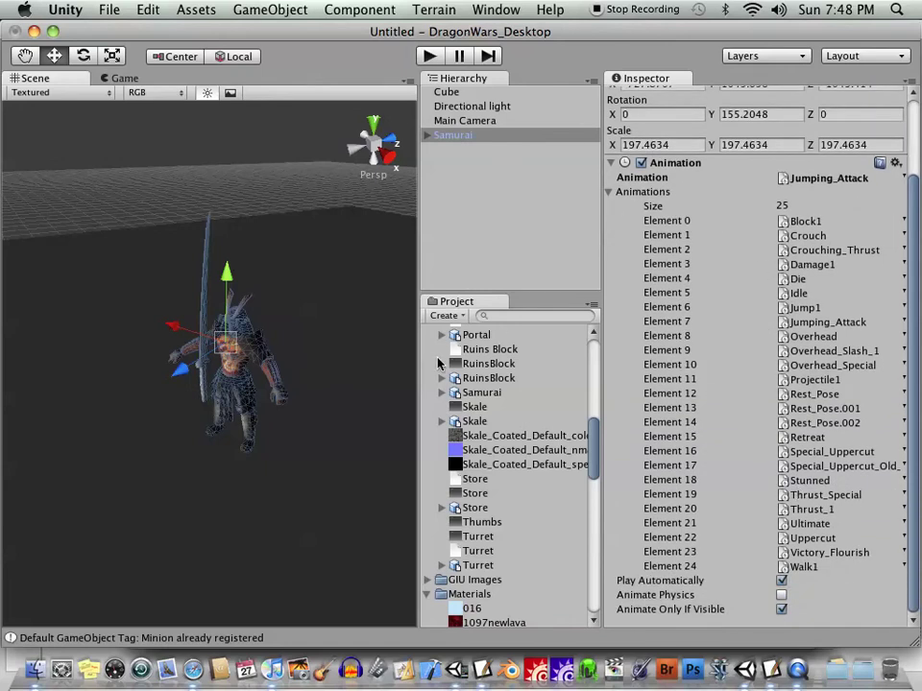
pyautogui.keyDown('alt'); pyautogui.moveTo(260, 377); pyautogui.dragTo(269, 441); pyautogui.keyUp('alt')
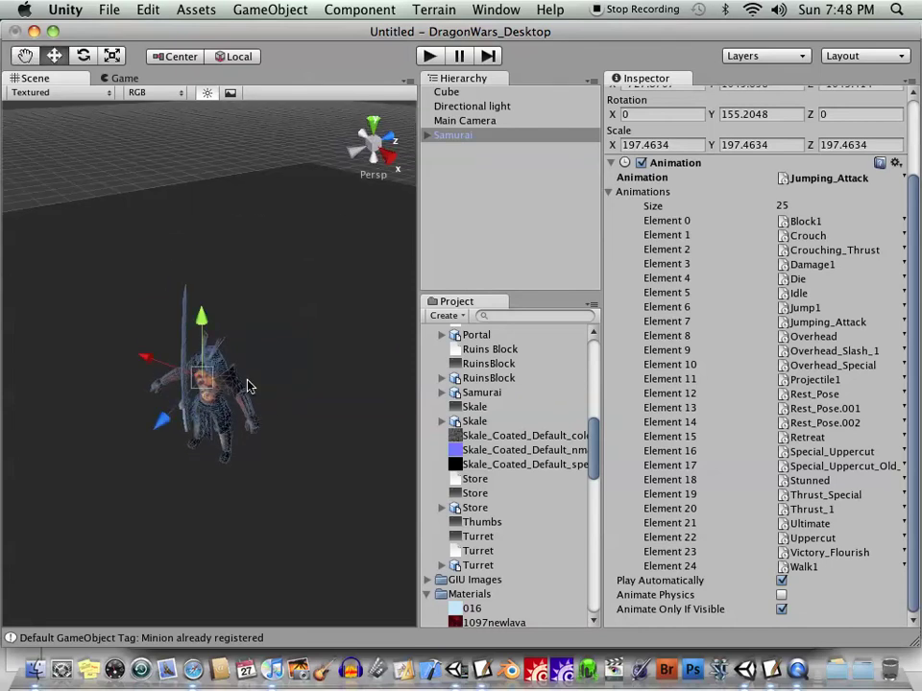
pyautogui.keyDown('alt'); pyautogui.moveTo(256, 381); pyautogui.dragTo(224, 357); pyautogui.keyUp('alt')
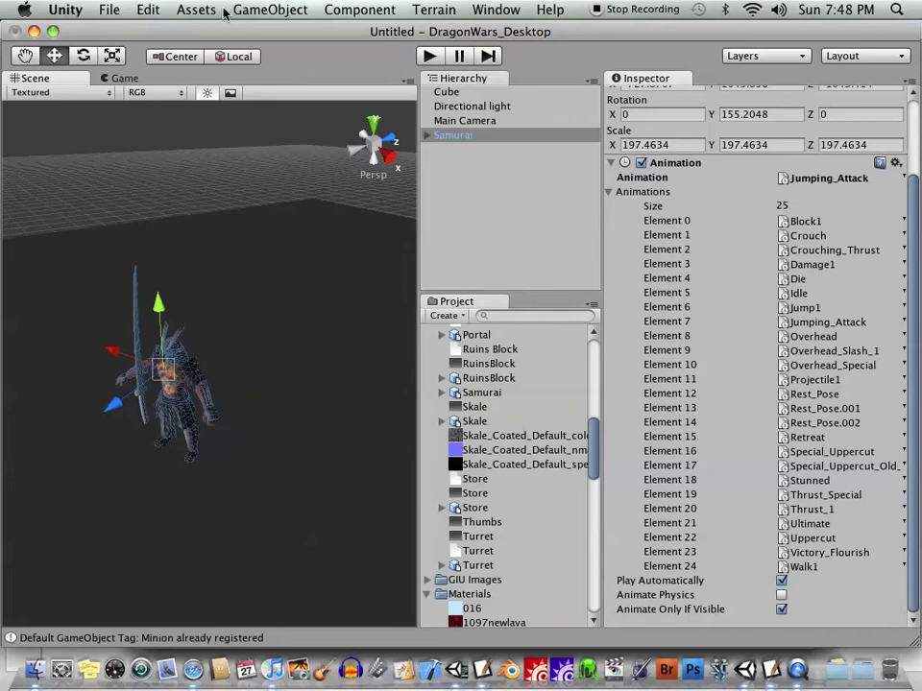
# Step: Add a Particle System to the scene and move it along X
pyautogui.click(265, 9)
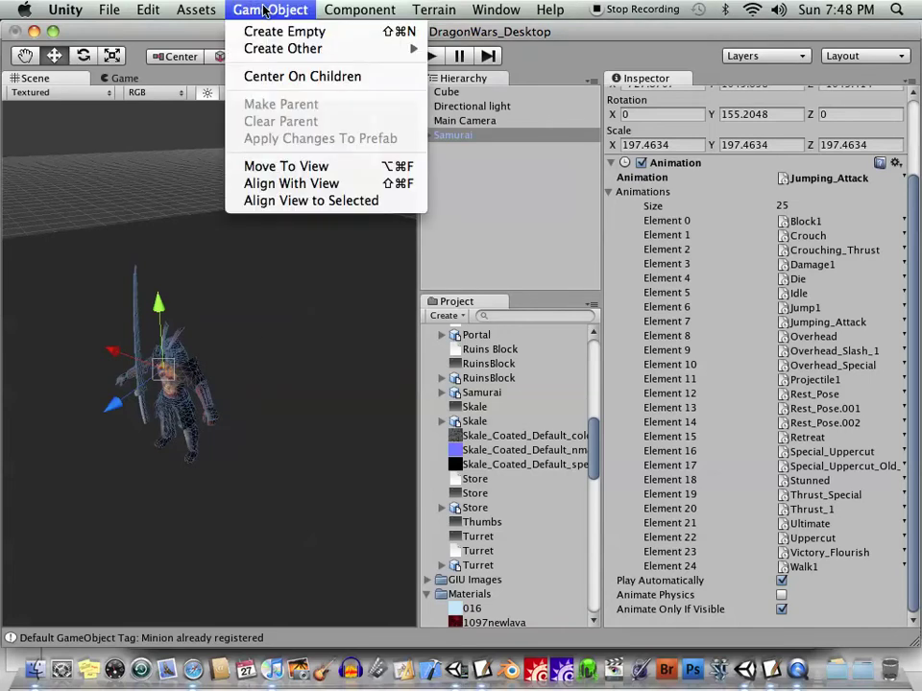
pyautogui.moveTo(281, 51)
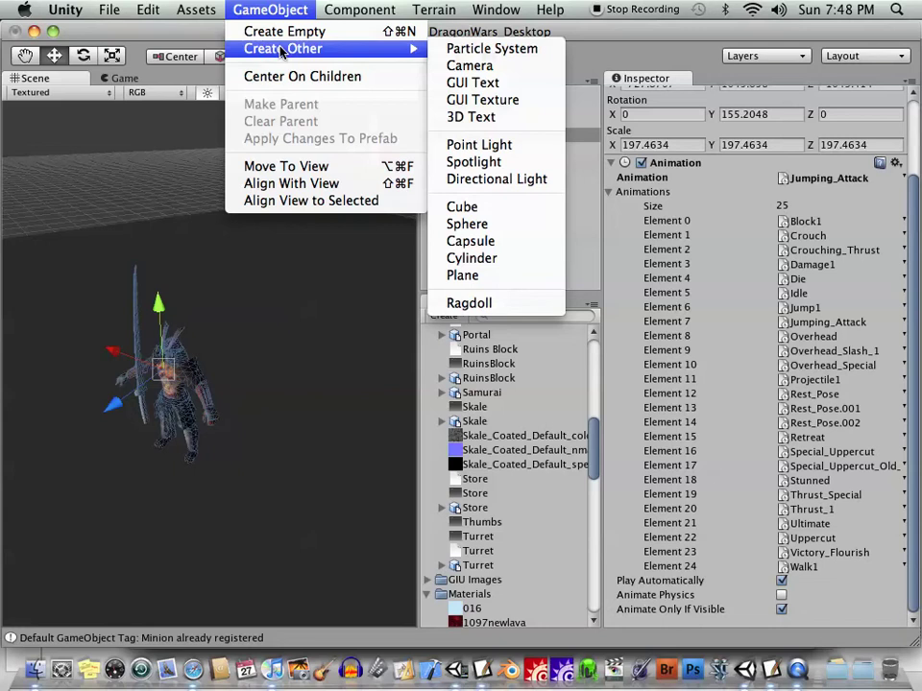
pyautogui.click(485, 48)
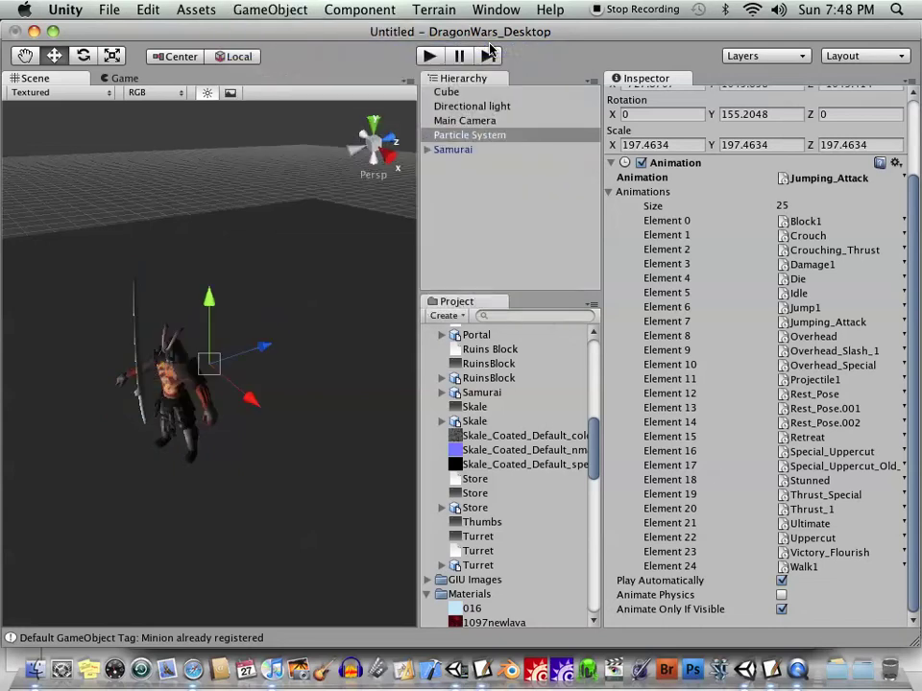
pyautogui.moveTo(208, 363); pyautogui.dragTo(228, 360)
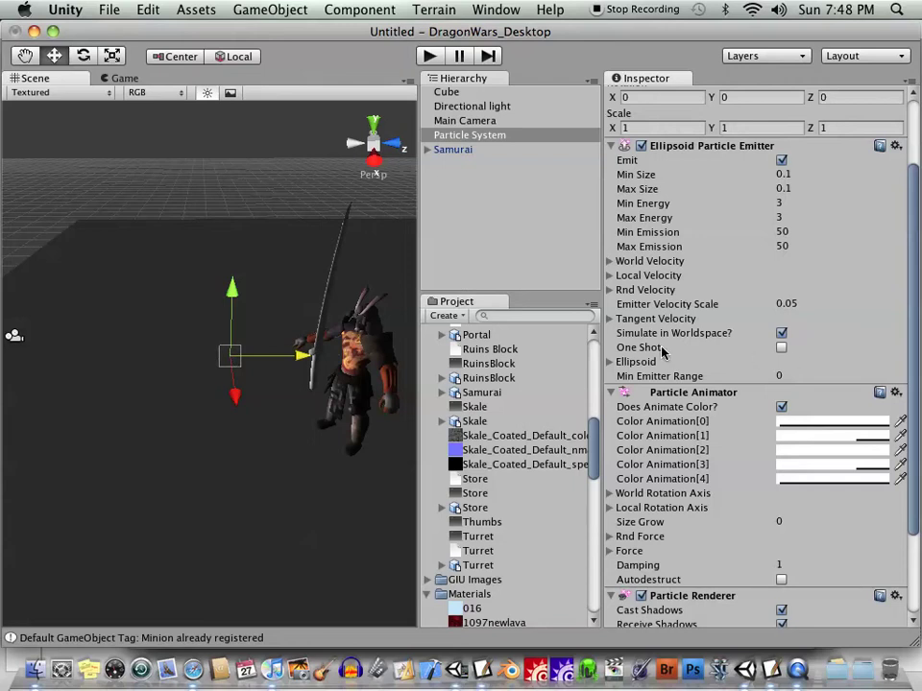
pyautogui.moveTo(302, 355); pyautogui.dragTo(323, 431)
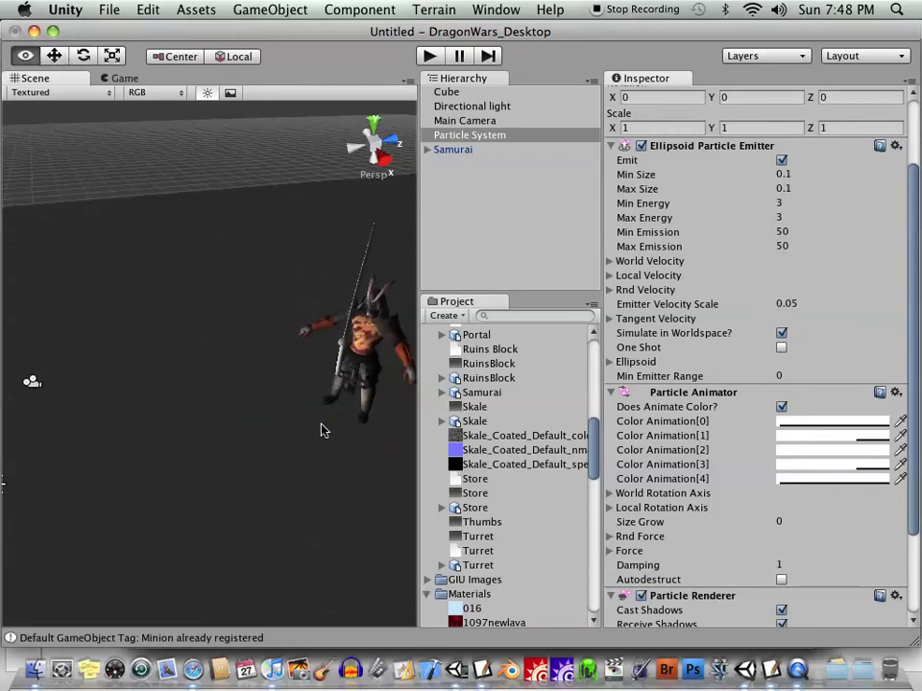
# Step: Set the particles' Min Size to 50 and Max Size to 100
pyautogui.click(791, 174)
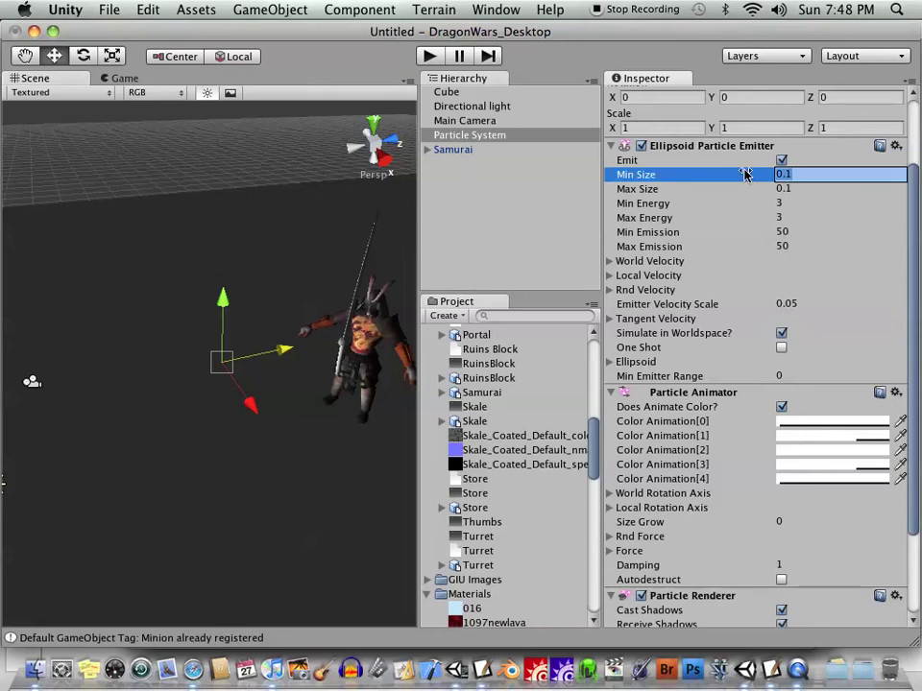
pyautogui.write('5')
pyautogui.press('Tab')
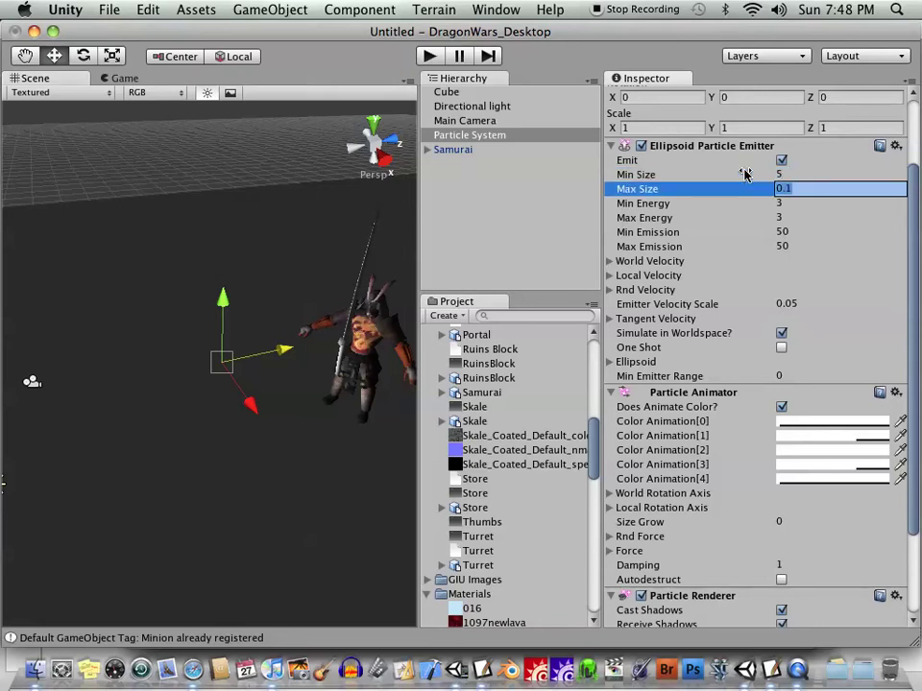
pyautogui.press('Return')
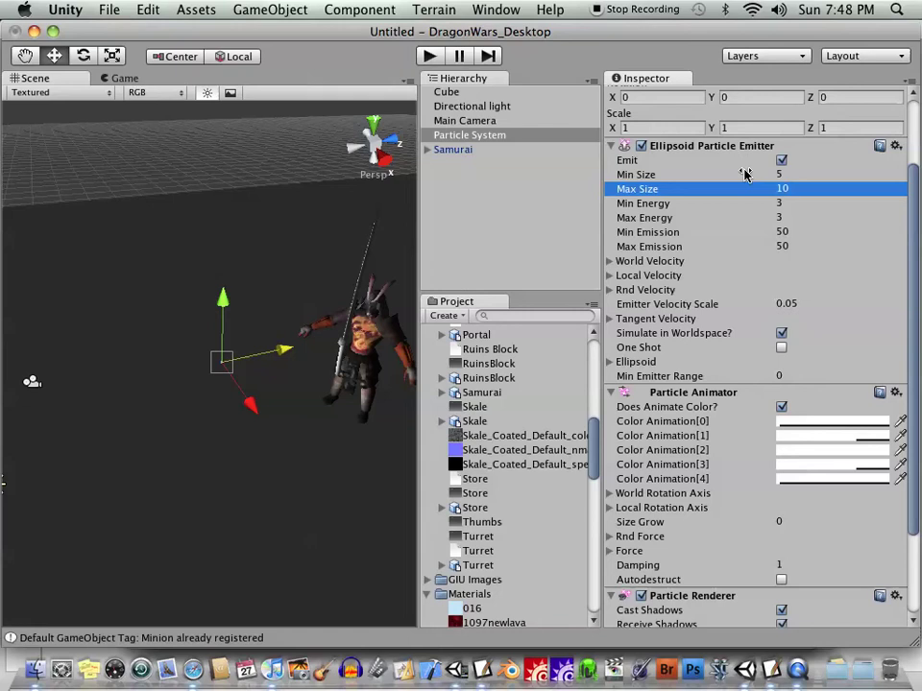
pyautogui.click(768, 177)
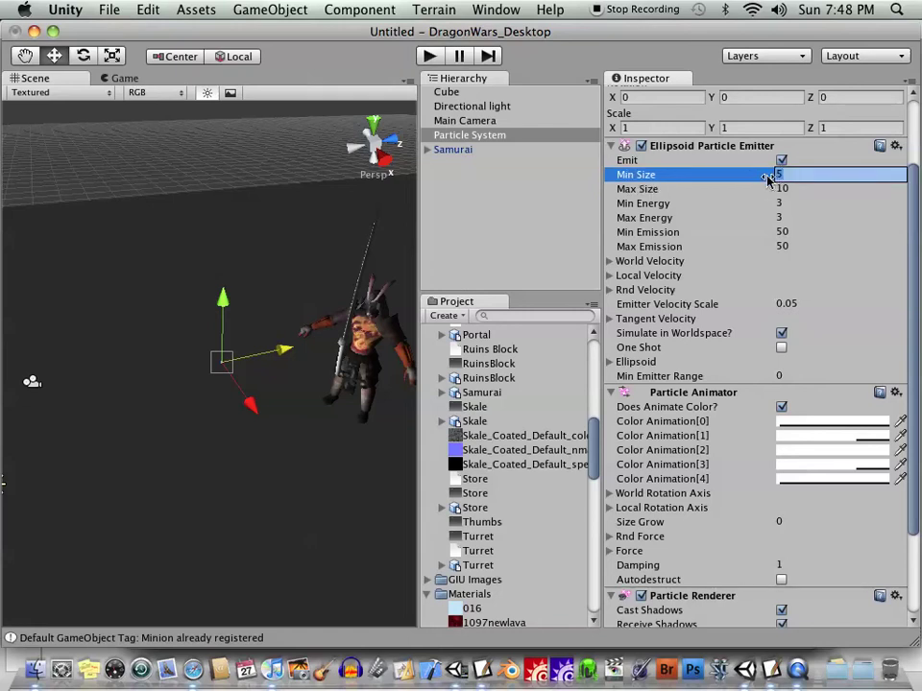
pyautogui.write('50')
pyautogui.press('Tab')
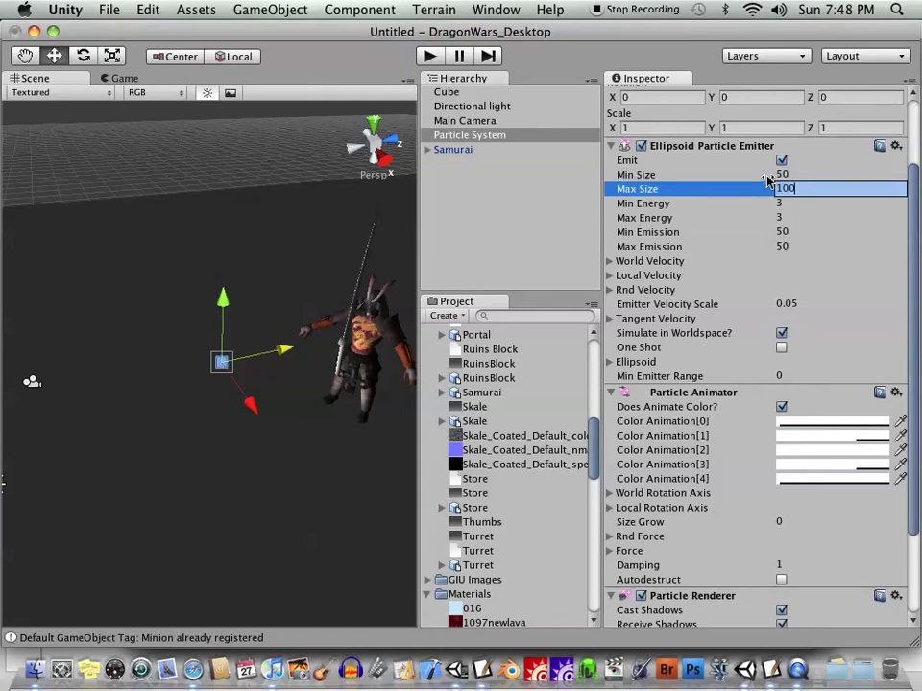
pyautogui.press('Return')
# Step: Set the particles' Min Energy to 6 and Max Energy to 20
pyautogui.moveTo(243, 385)
pyautogui.keyDown('alt'); pyautogui.mouseDown()
pyautogui.moveTo(398, 257)
pyautogui.moveTo(314, 349)
pyautogui.moveTo(241, 387)
pyautogui.mouseUp(); pyautogui.keyUp('alt')
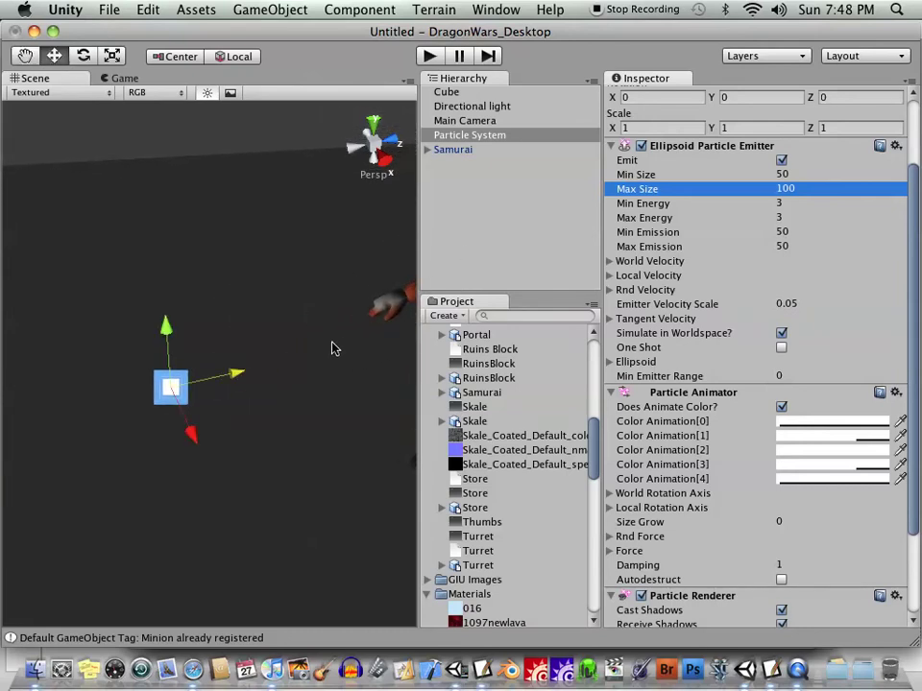
pyautogui.click(778, 204)
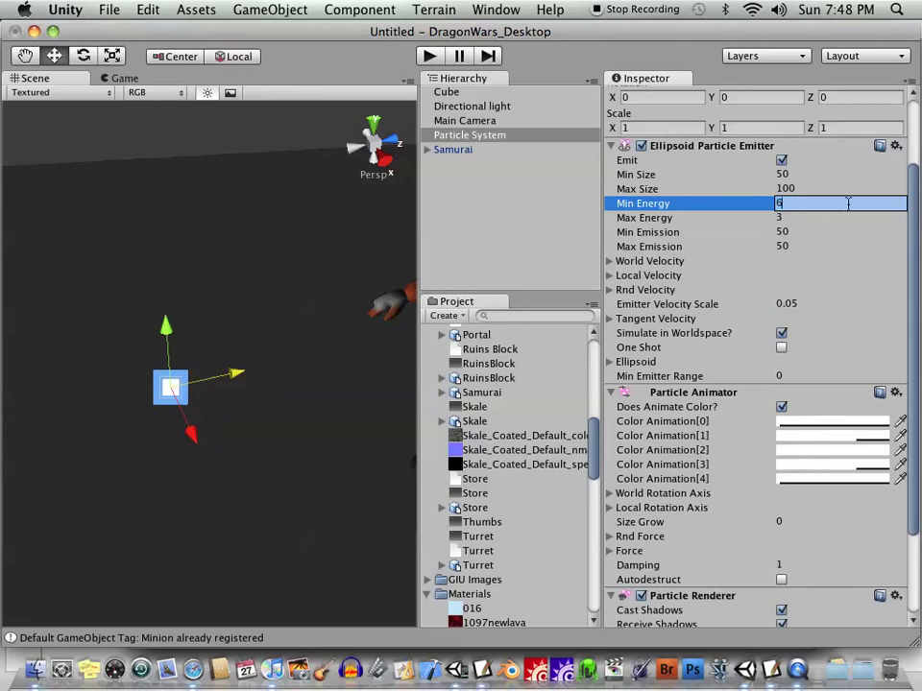
pyautogui.press('Tab')
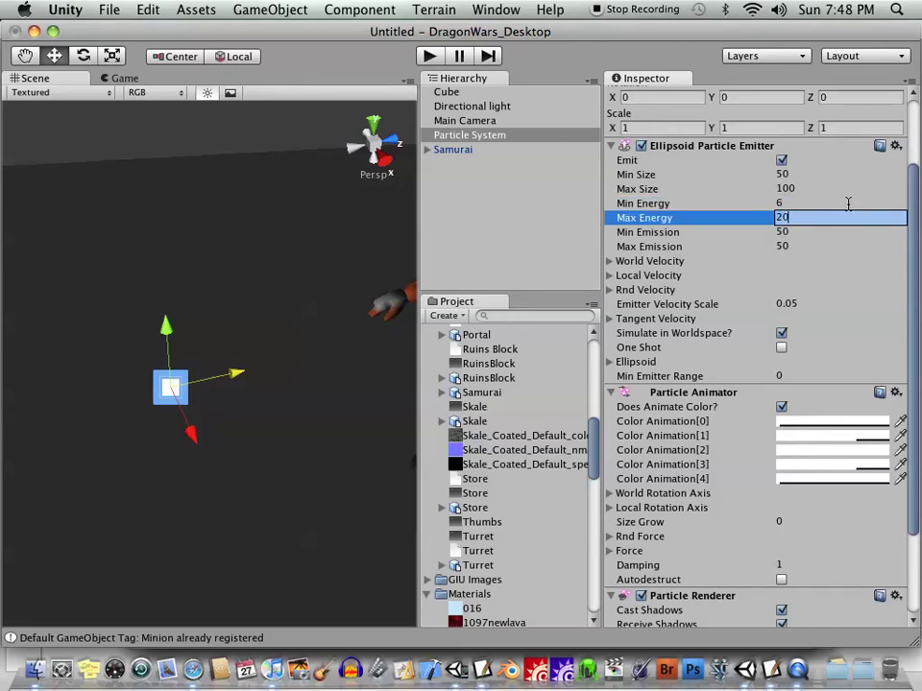
pyautogui.press('Return')
# Step: Expand Rnd Velocity and enter 10 for X, Y and Z
pyautogui.click(613, 290)
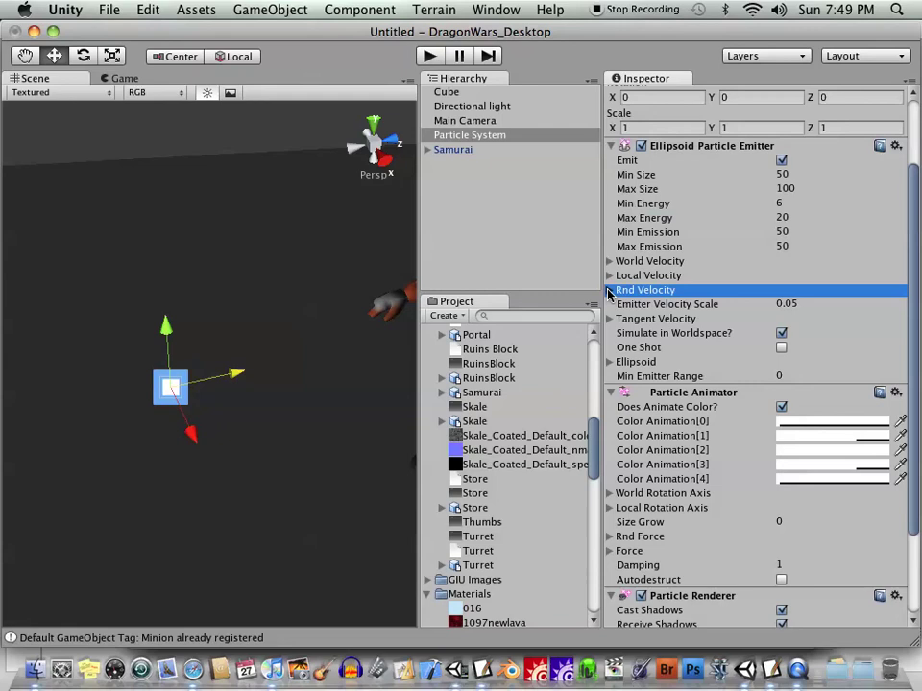
pyautogui.click(779, 306)
pyautogui.write('10')
pyautogui.press('Tab')
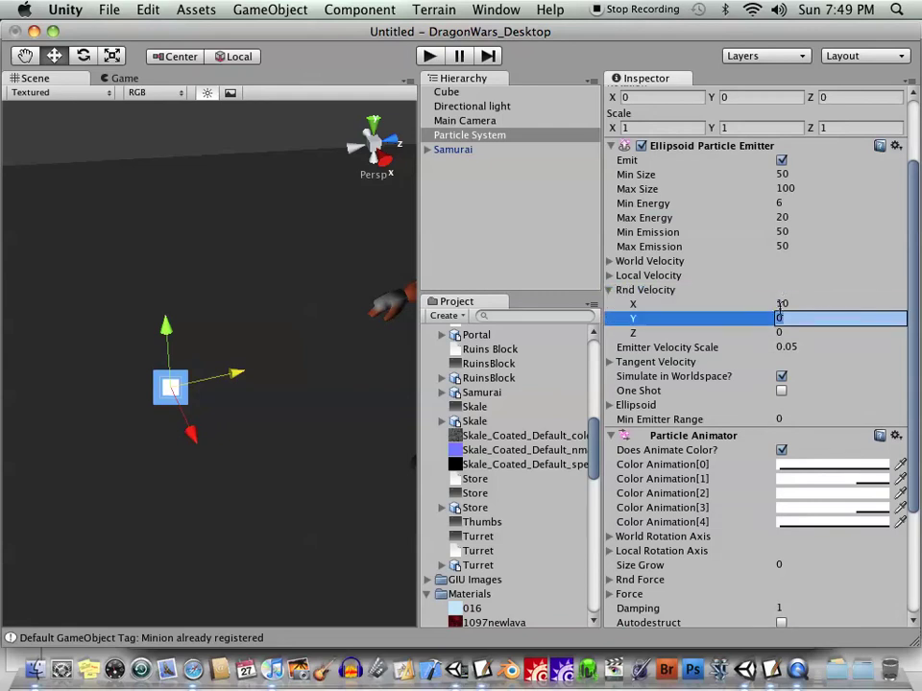
pyautogui.write('10')
pyautogui.press('Tab')
pyautogui.write('10')
pyautogui.press('Return')
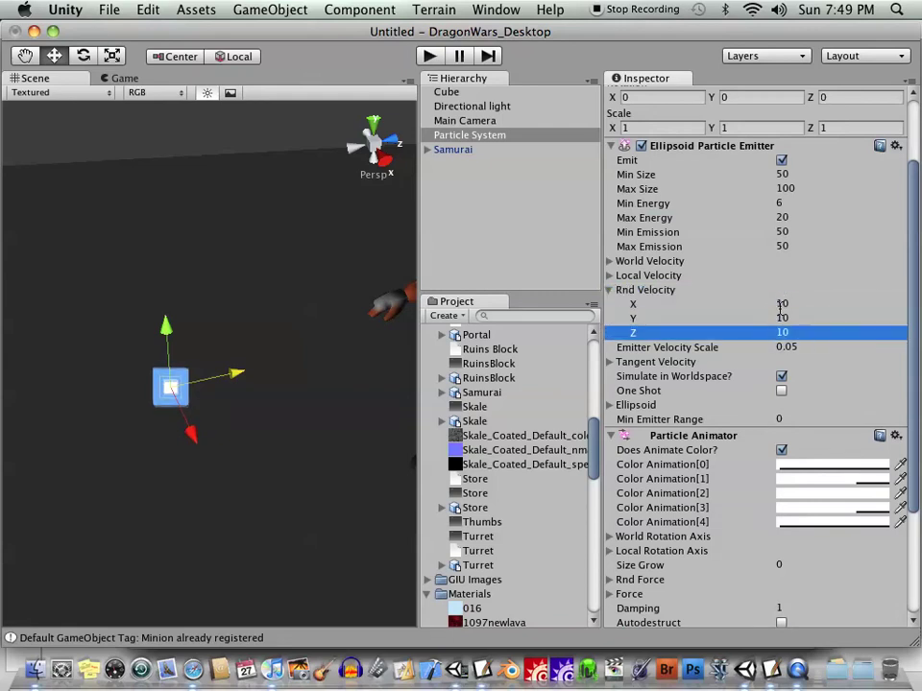
# Step: Change the Rnd Velocity X, Y and Z values to 100
pyautogui.click(781, 305)
pyautogui.write('100')
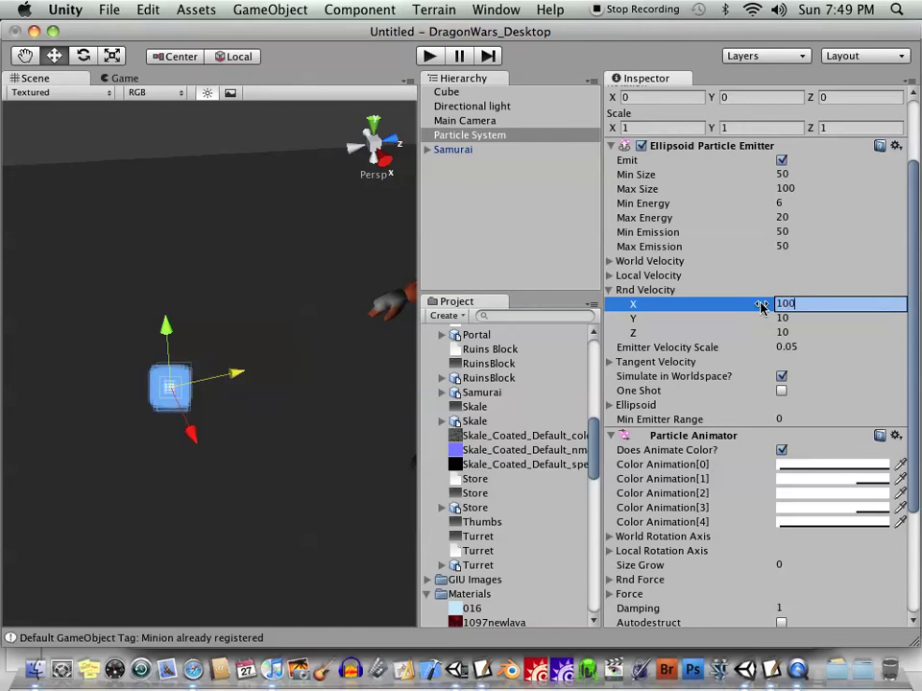
pyautogui.press('Tab')
pyautogui.write('100')
pyautogui.press('Tab')
pyautogui.write('100')
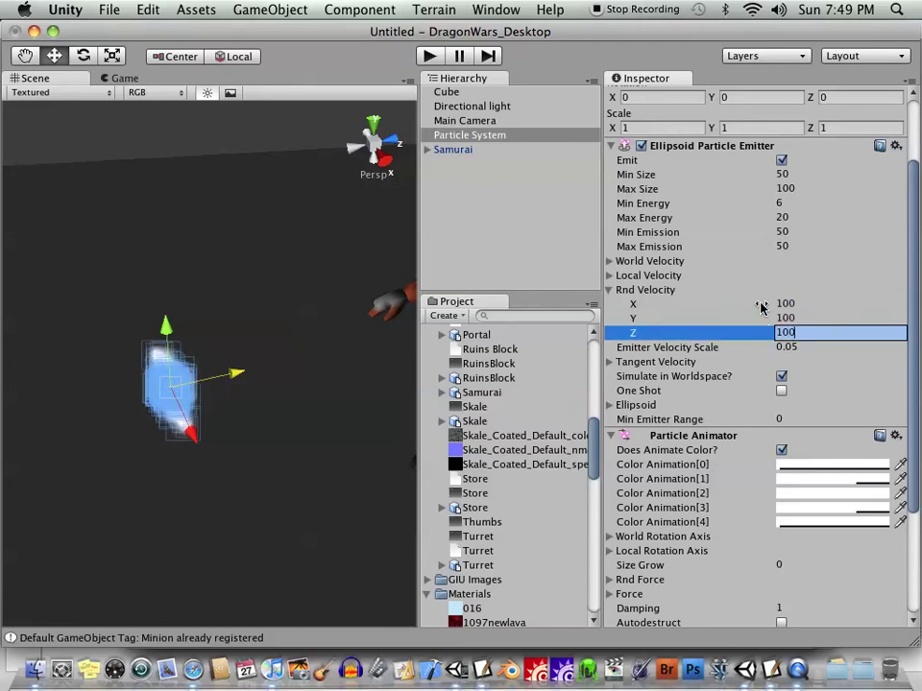
pyautogui.press('Tab')
pyautogui.press('Return')
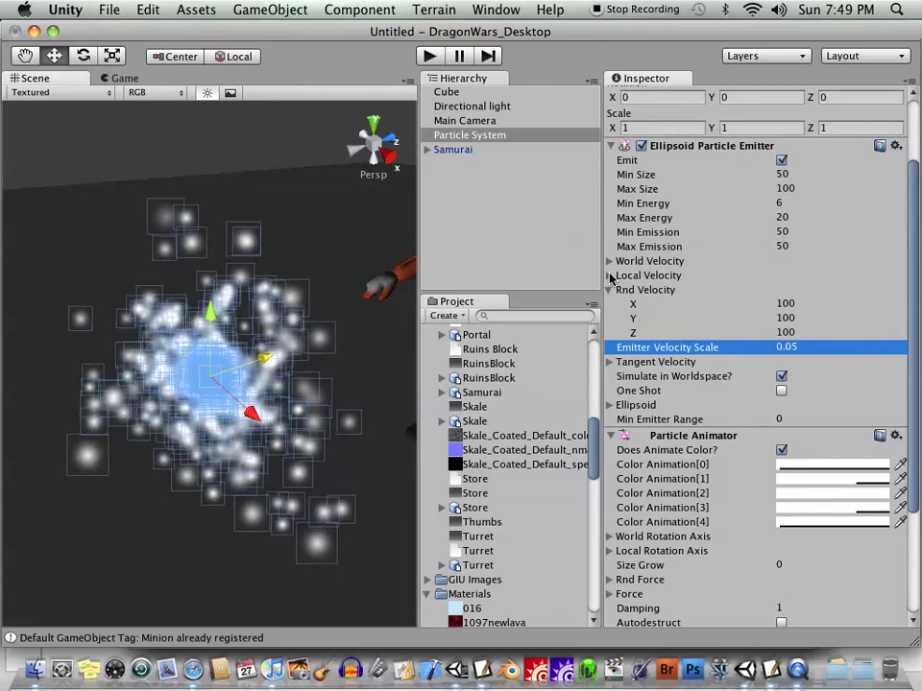
# Step: Raise the emitter's Max Emission to 100
pyautogui.click(783, 246)
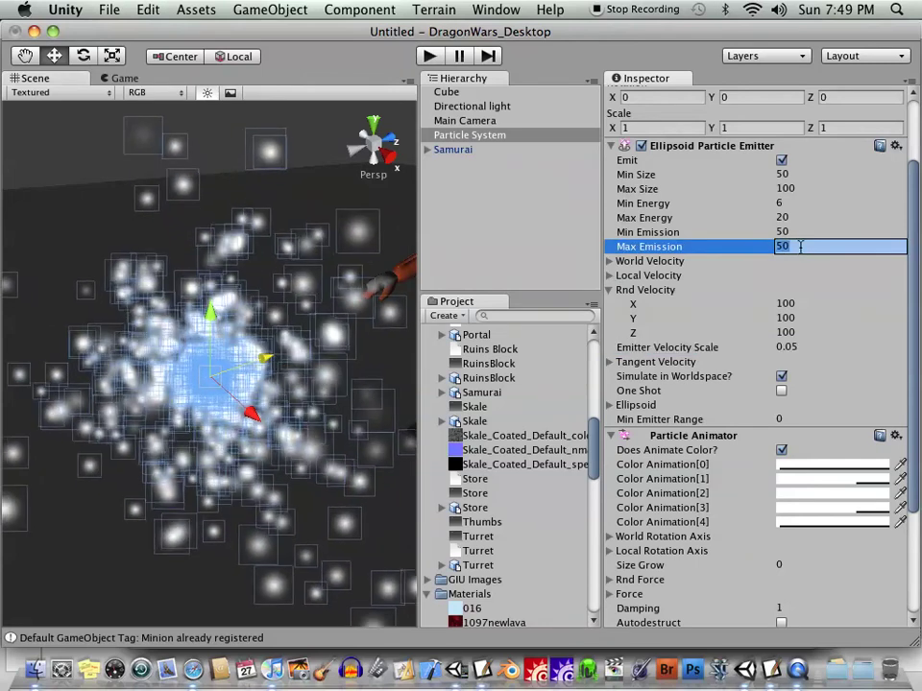
pyautogui.write('100')
pyautogui.press('Return')
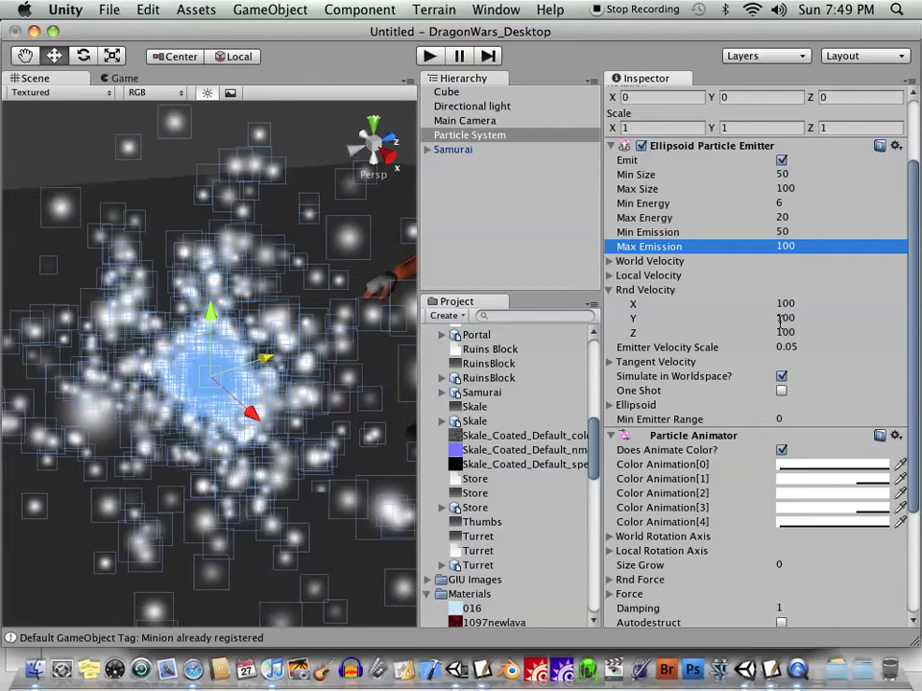
pyautogui.keyDown('alt'); pyautogui.moveTo(195, 236); pyautogui.dragTo(247, 387); pyautogui.keyUp('alt')
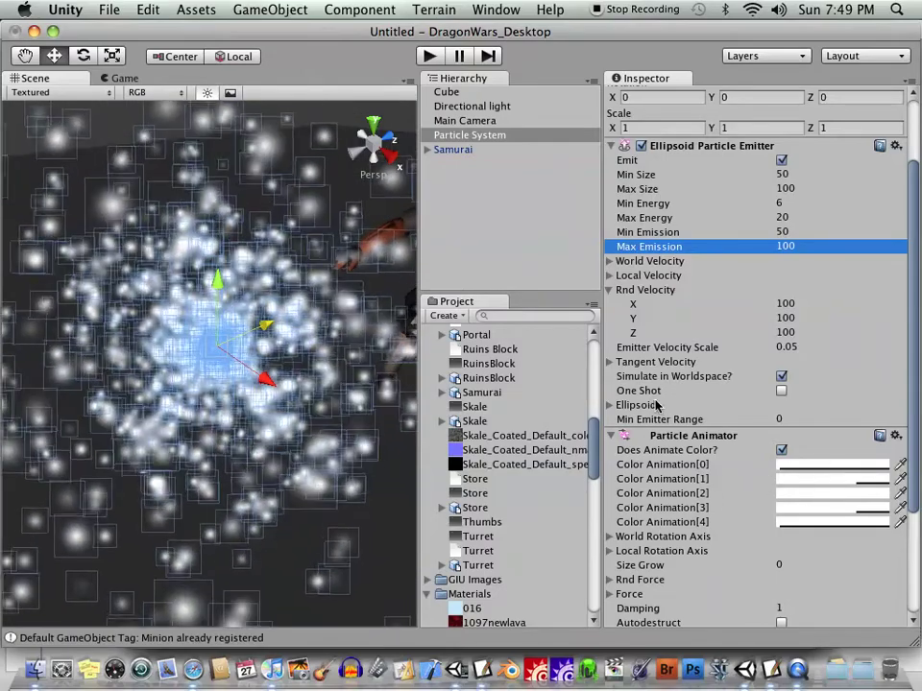
# Step: Set Color Animation 0, 1 and 2 to blue, light blue and red
pyautogui.click(825, 465)
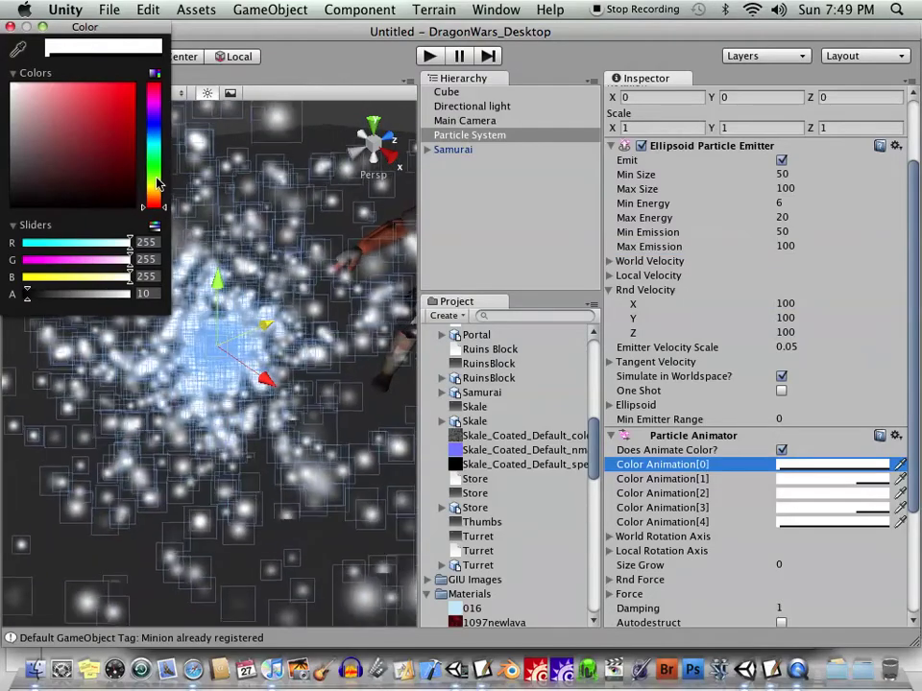
pyautogui.moveTo(158, 183)
pyautogui.mouseDown()
pyautogui.moveTo(159, 197)
pyautogui.moveTo(162, 123)
pyautogui.moveTo(162, 135)
pyautogui.mouseUp()
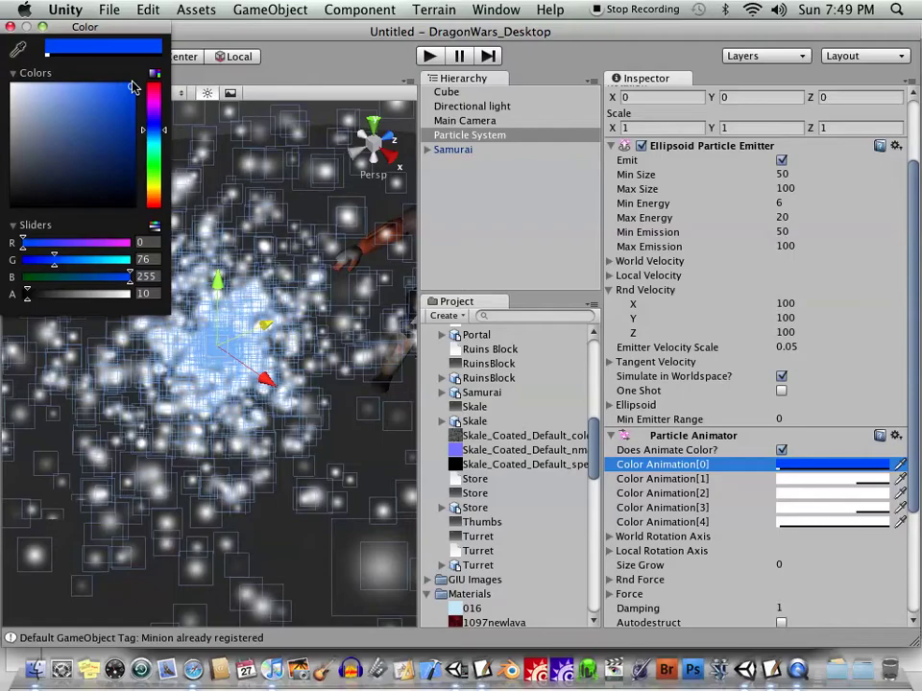
pyautogui.click(843, 480)
pyautogui.moveTo(154, 187); pyautogui.dragTo(163, 144)
pyautogui.click(88, 103)
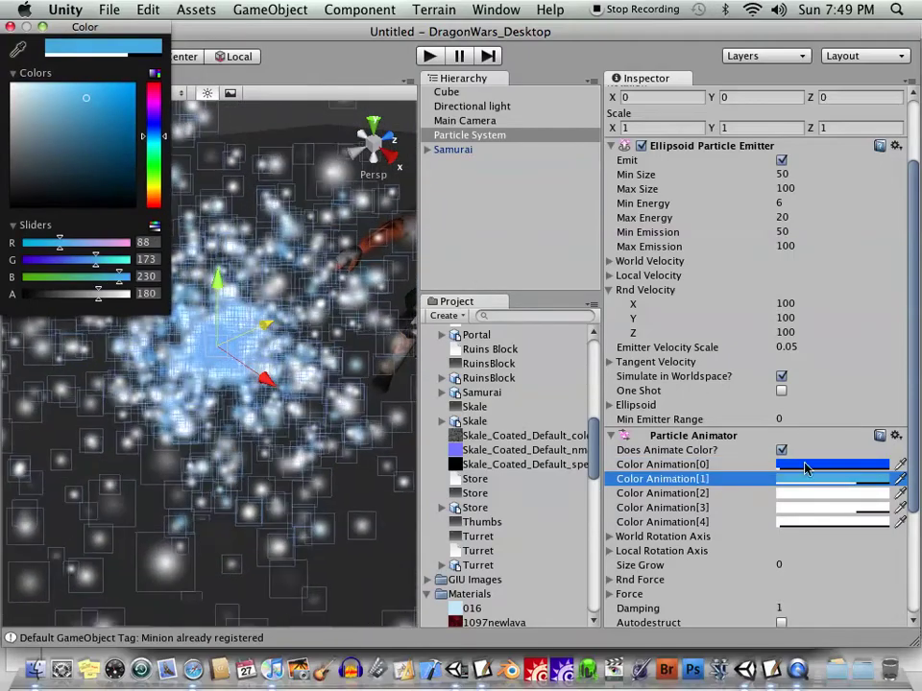
pyautogui.click(832, 494)
pyautogui.click(105, 94)
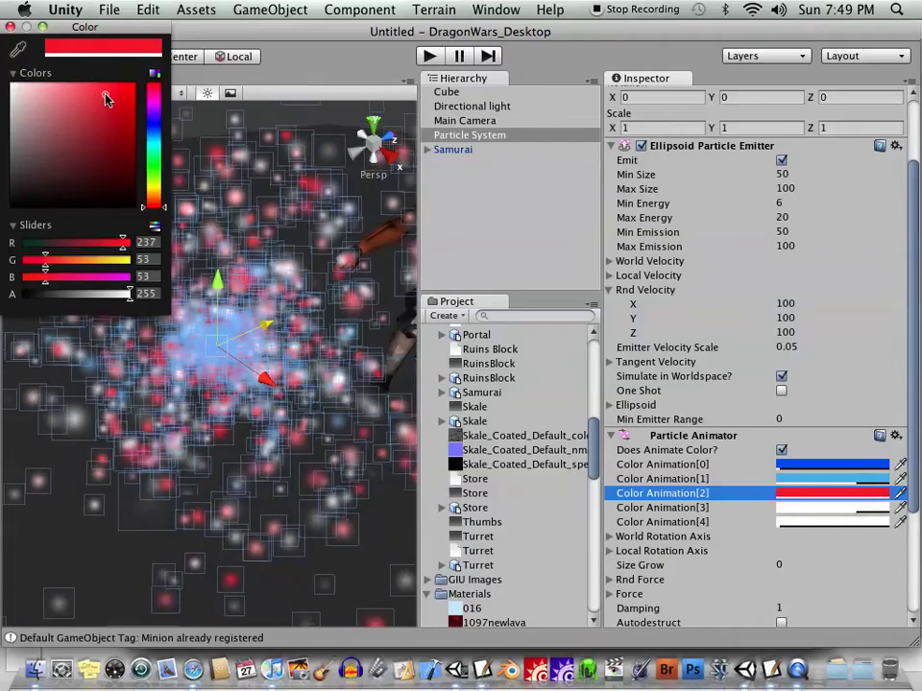
# Step: Set Color Animation 3 to green and 4 to yellow-green, then close the picker
pyautogui.click(812, 511)
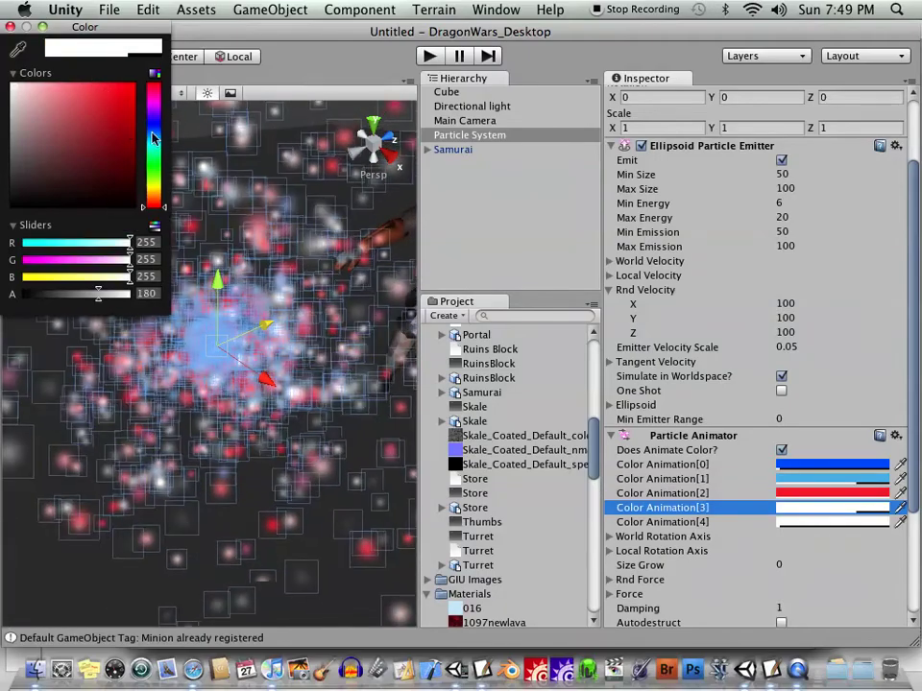
pyautogui.moveTo(154, 137); pyautogui.dragTo(154, 165)
pyautogui.click(91, 106)
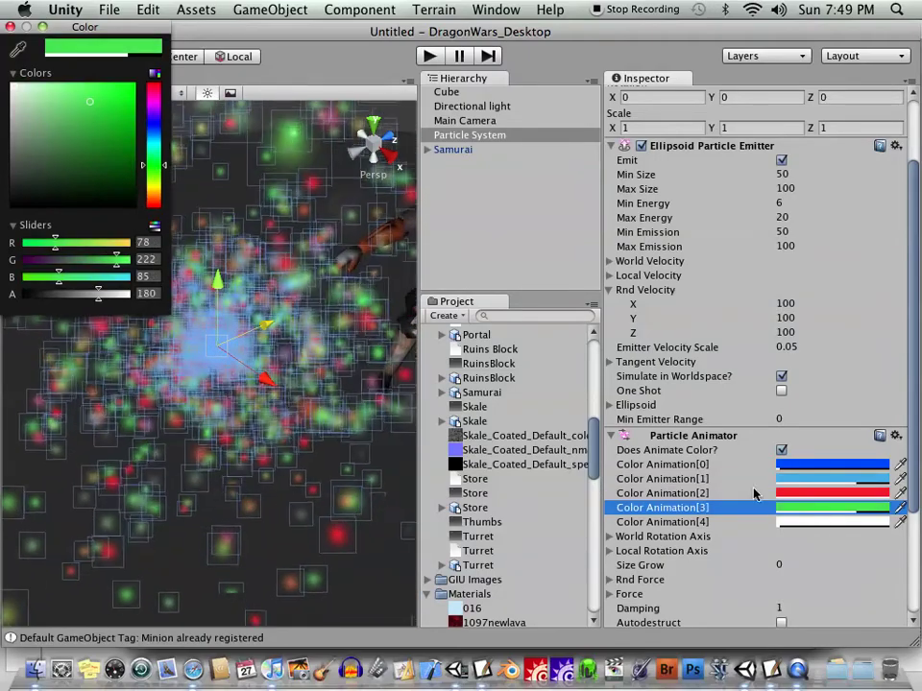
pyautogui.click(800, 521)
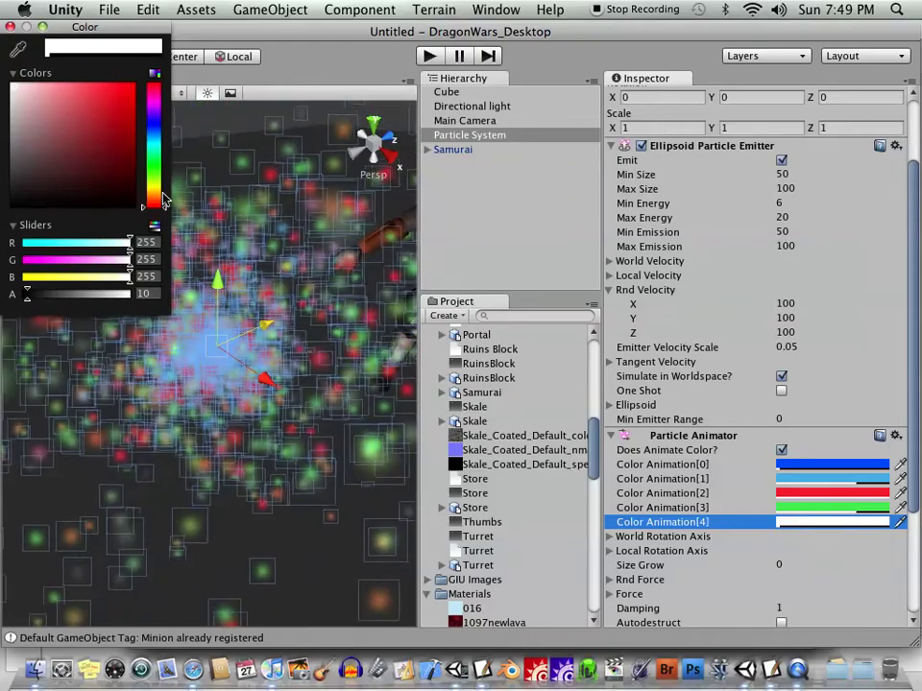
pyautogui.moveTo(149, 202); pyautogui.dragTo(151, 183)
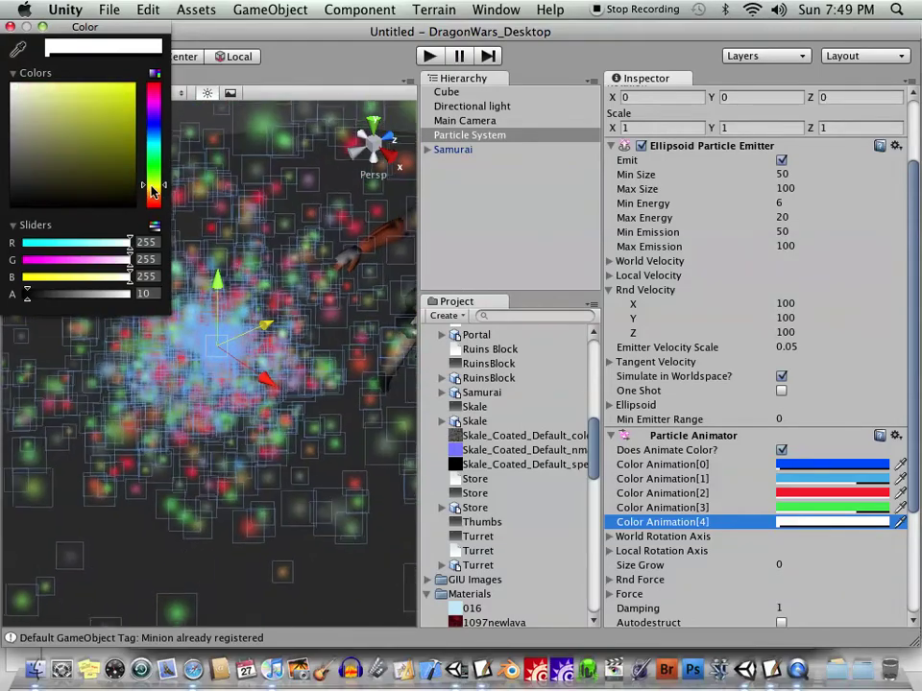
pyautogui.click(96, 93)
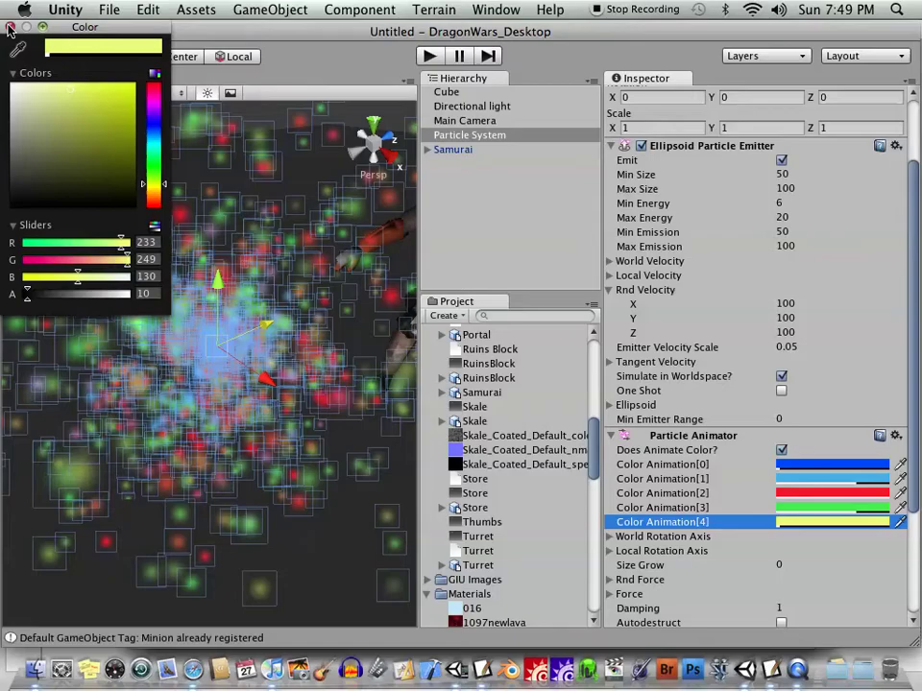
pyautogui.click(9, 26)
# Step: Expand Rnd Force and enter 100, 1001 and 100 for X, Y and Z
pyautogui.scroll(-3, 151, 358)
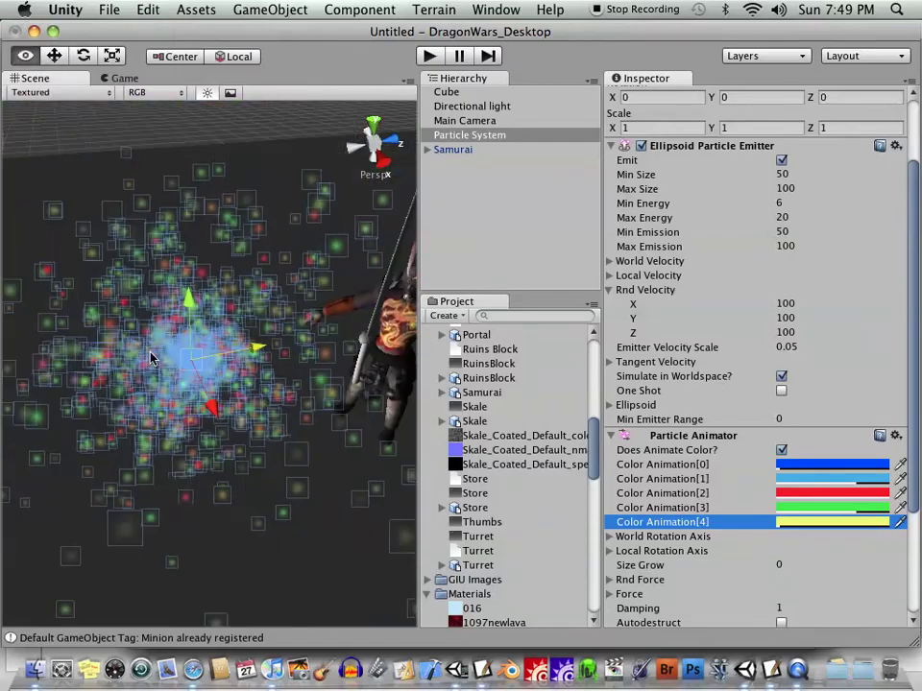
pyautogui.keyDown('alt'); pyautogui.moveTo(151, 359); pyautogui.dragTo(269, 326); pyautogui.keyUp('alt')
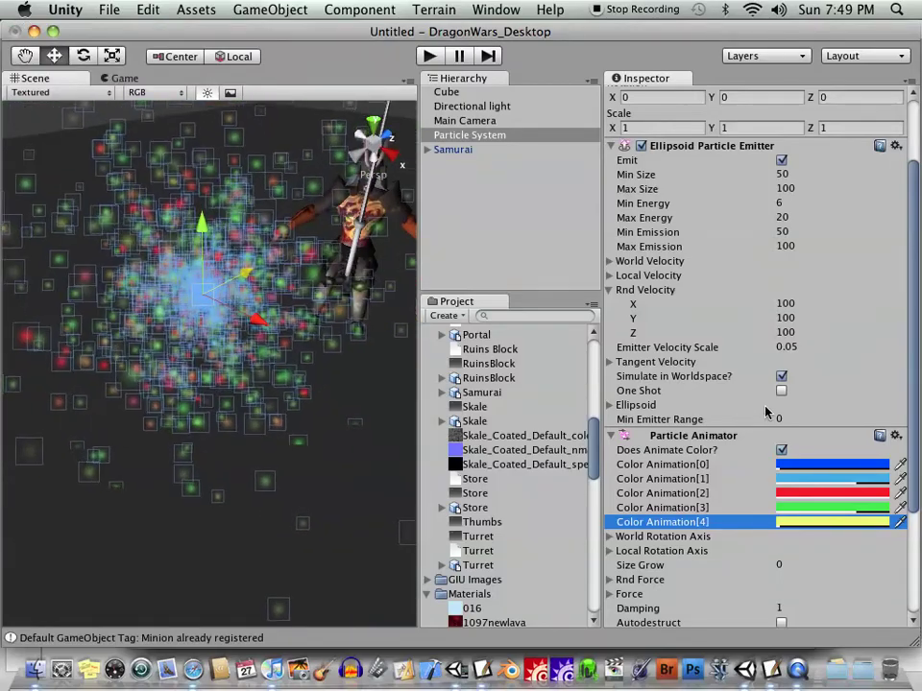
pyautogui.scroll(-2, 759, 423)
pyautogui.click(609, 515)
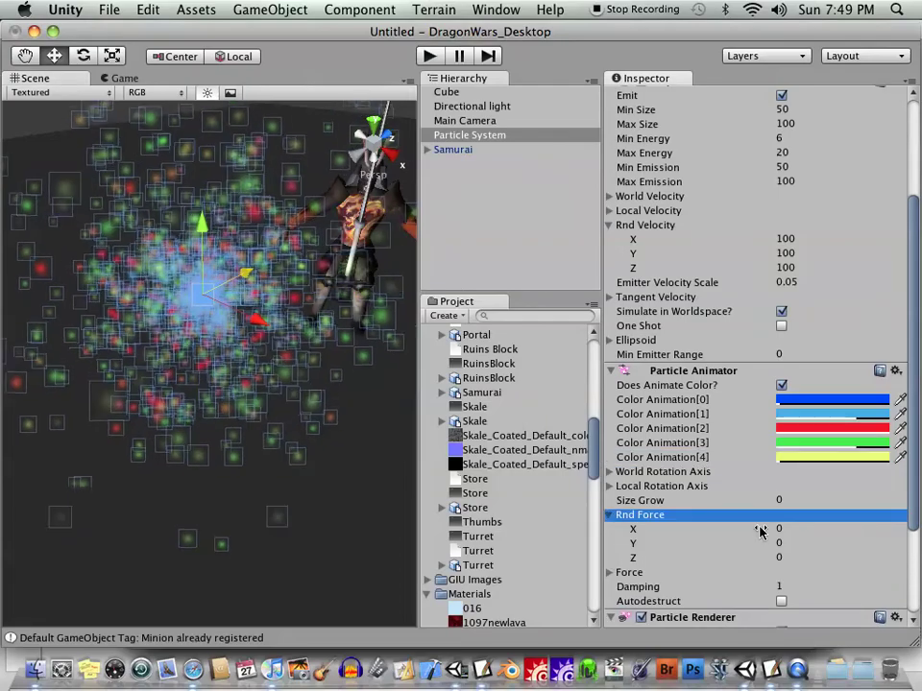
pyautogui.click(778, 529)
pyautogui.write('100')
pyautogui.press('Tab')
pyautogui.write('1')
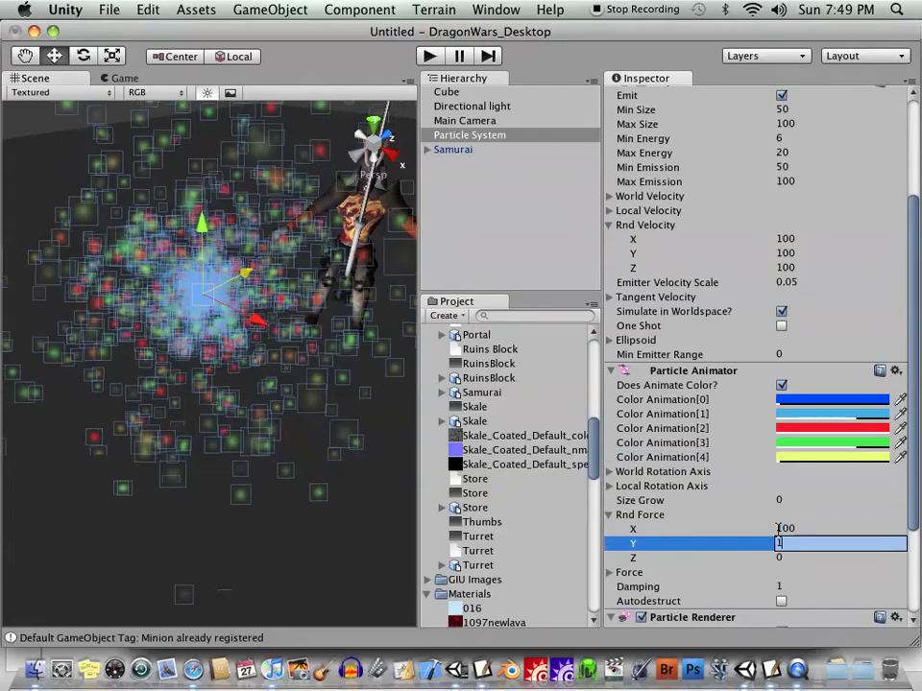
pyautogui.write('001')
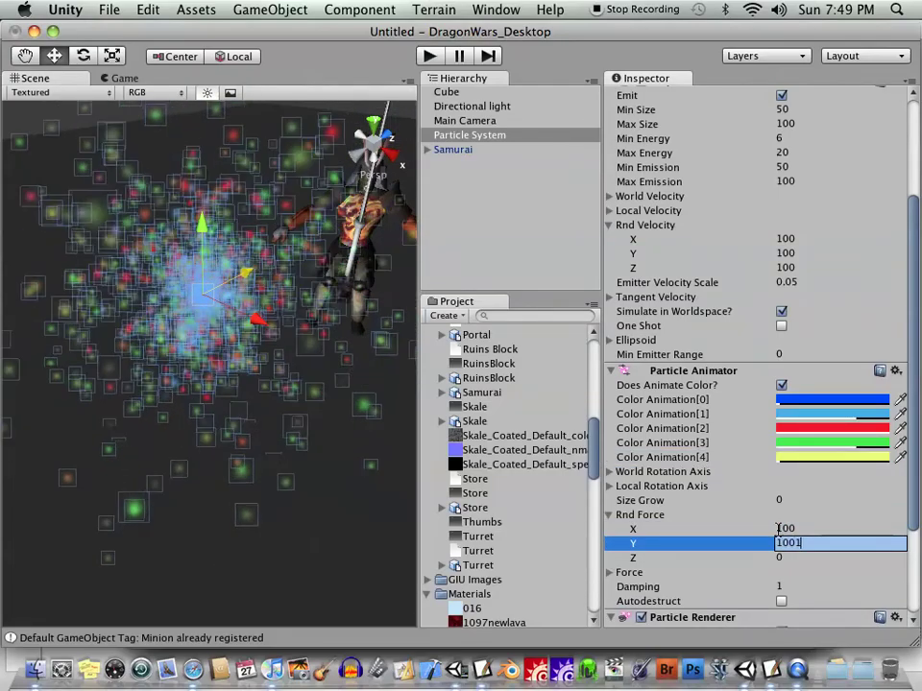
pyautogui.press('Tab')
pyautogui.write('100')
pyautogui.press('Return')
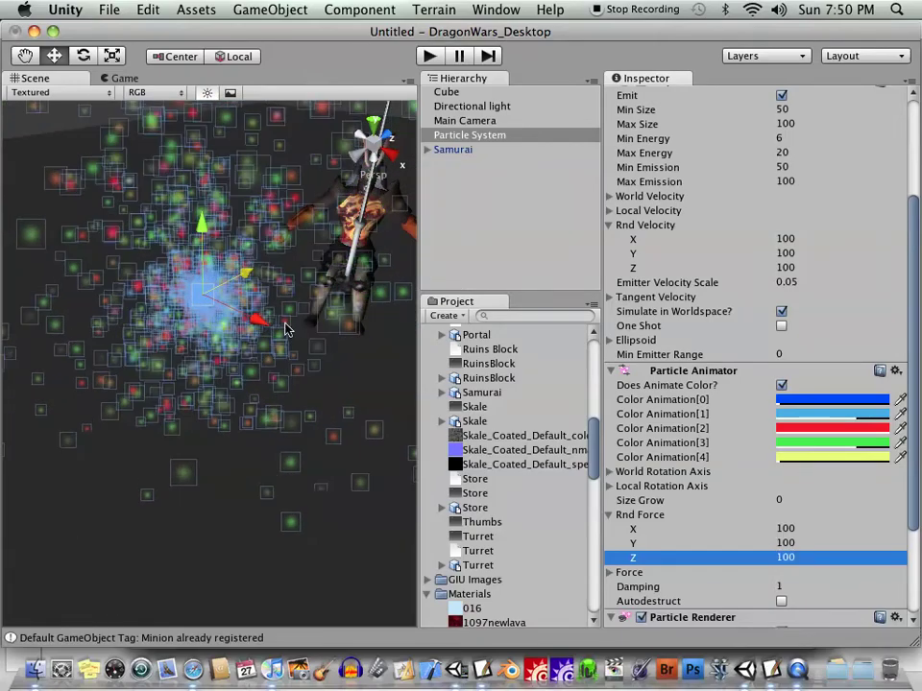
# Step: Set Size Grow to 1 after first trying 3
pyautogui.click(780, 499)
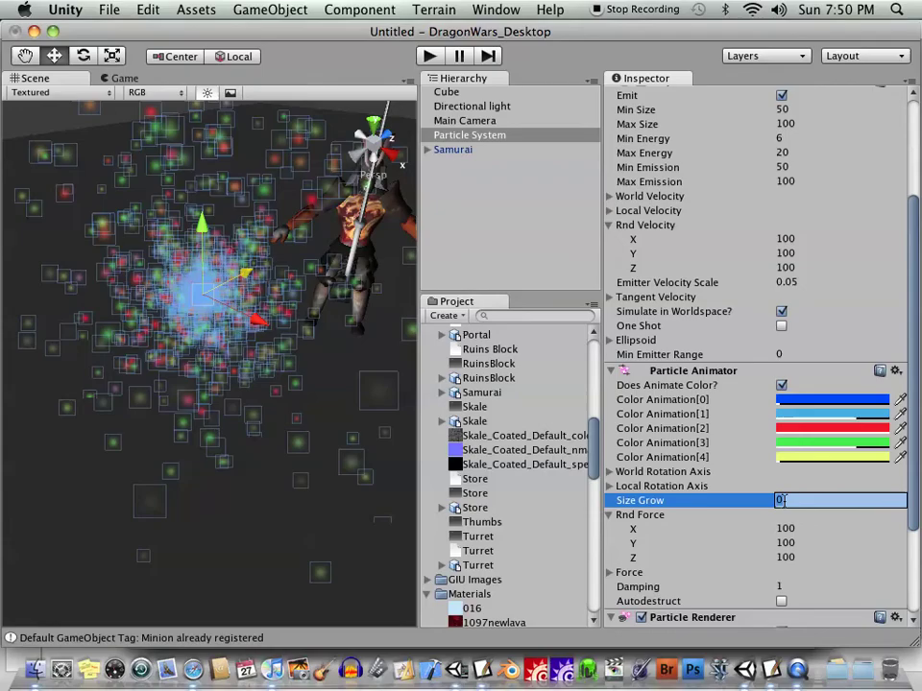
pyautogui.write('3')
pyautogui.press('Return')
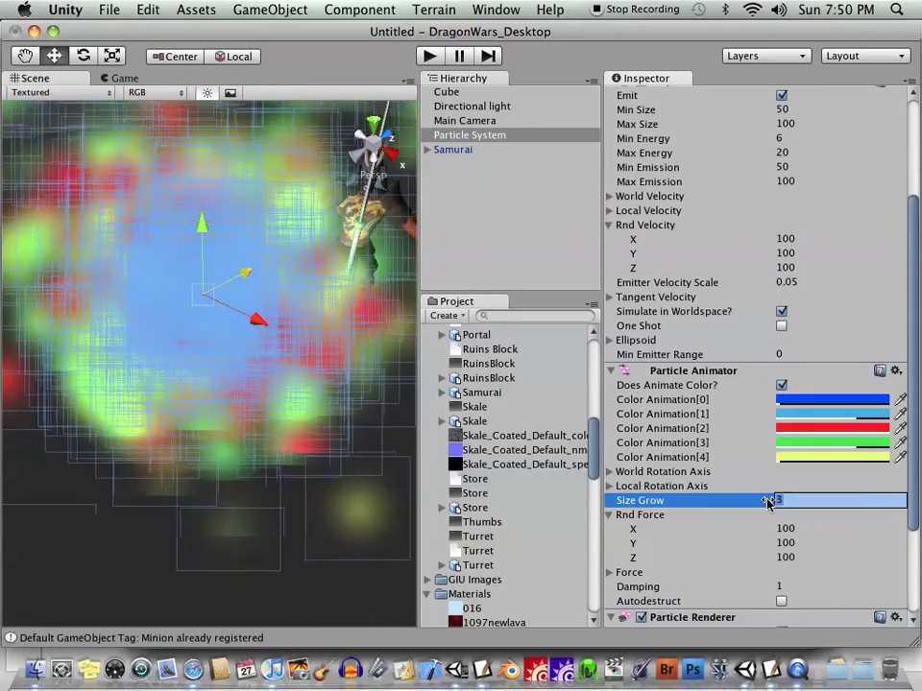
pyautogui.press('Return')
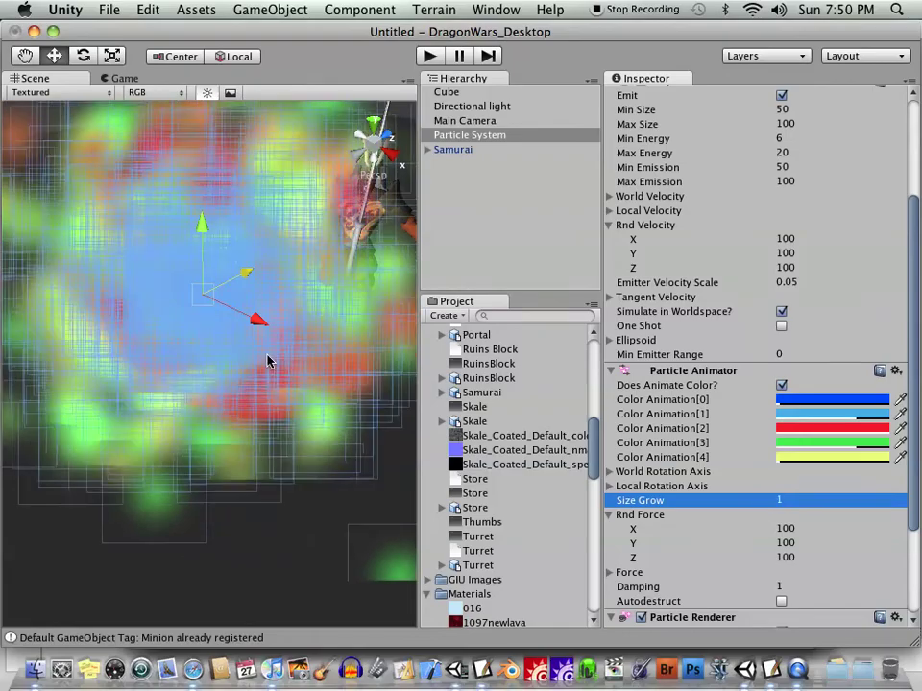
pyautogui.keyDown('alt'); pyautogui.moveTo(269, 361); pyautogui.dragTo(86, 384); pyautogui.keyUp('alt')
pyautogui.keyDown('alt'); pyautogui.moveTo(200, 375); pyautogui.dragTo(358, 416); pyautogui.keyUp('alt')
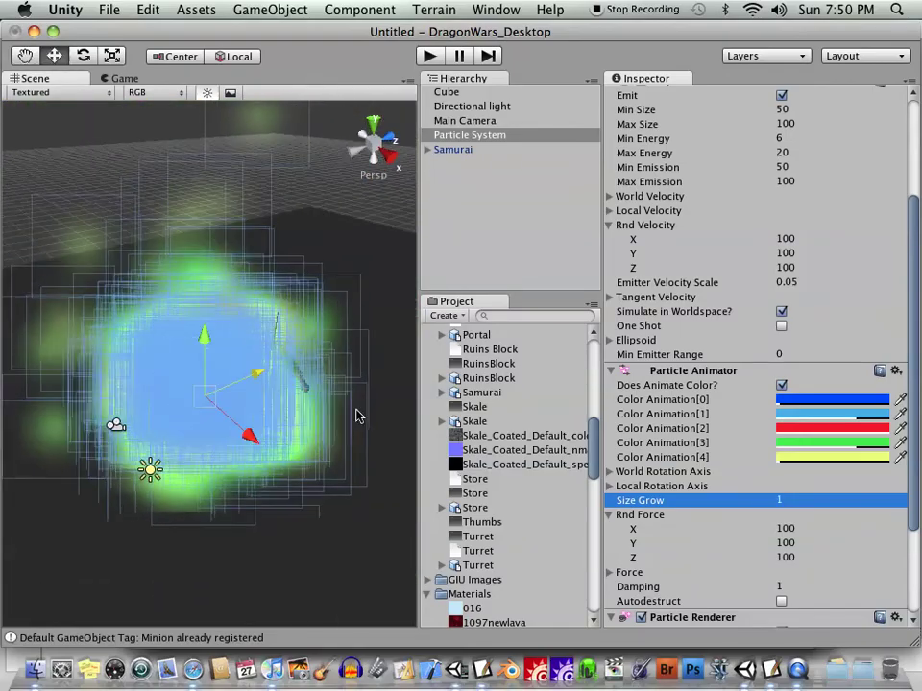
pyautogui.scroll(-5, 685, 427)
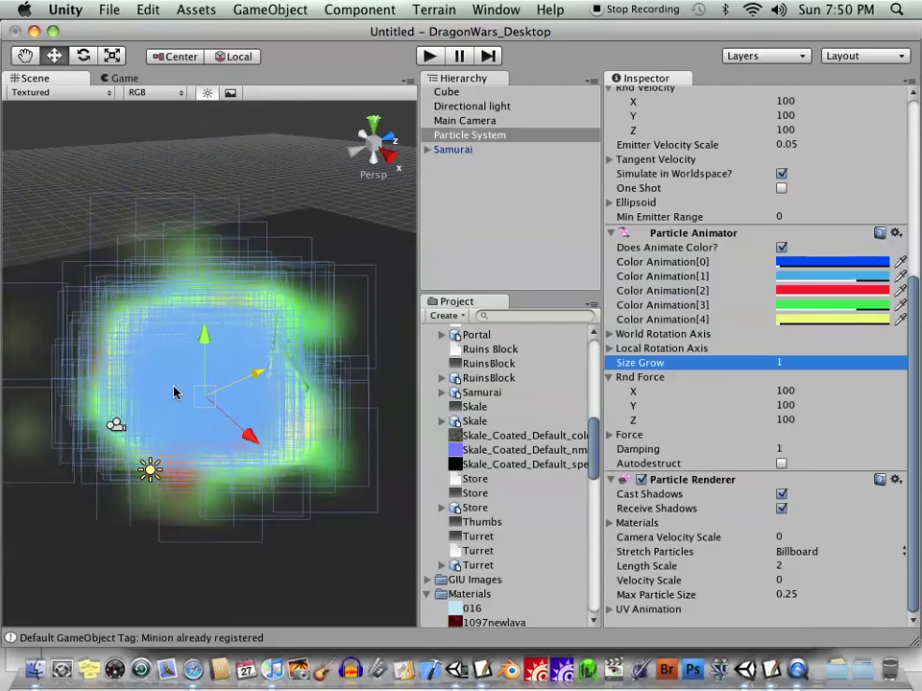
pyautogui.scroll(5, 173, 391)
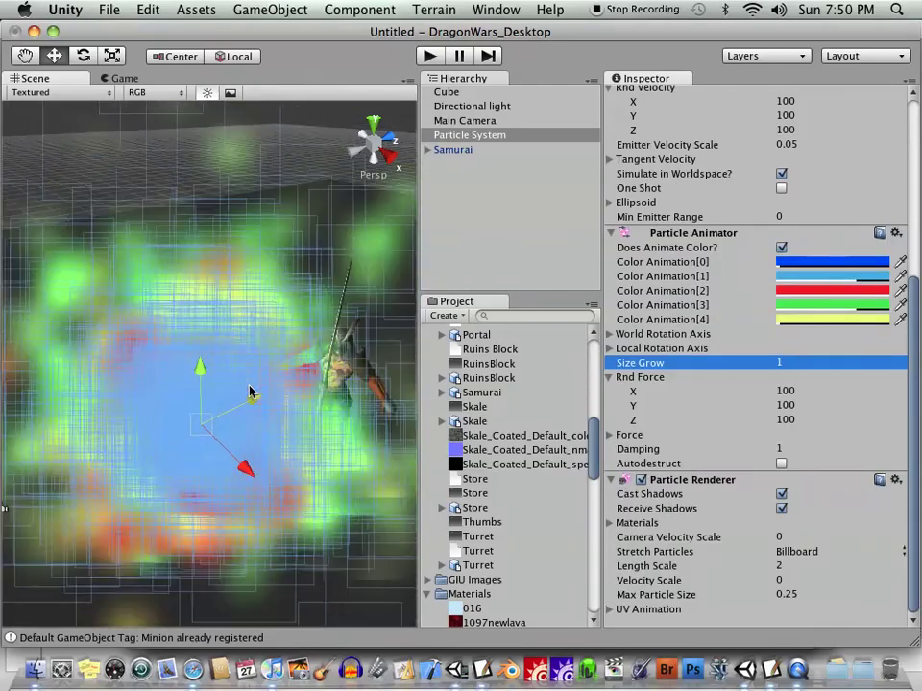
pyautogui.keyDown('alt'); pyautogui.moveTo(249, 392); pyautogui.dragTo(227, 366); pyautogui.keyUp('alt')
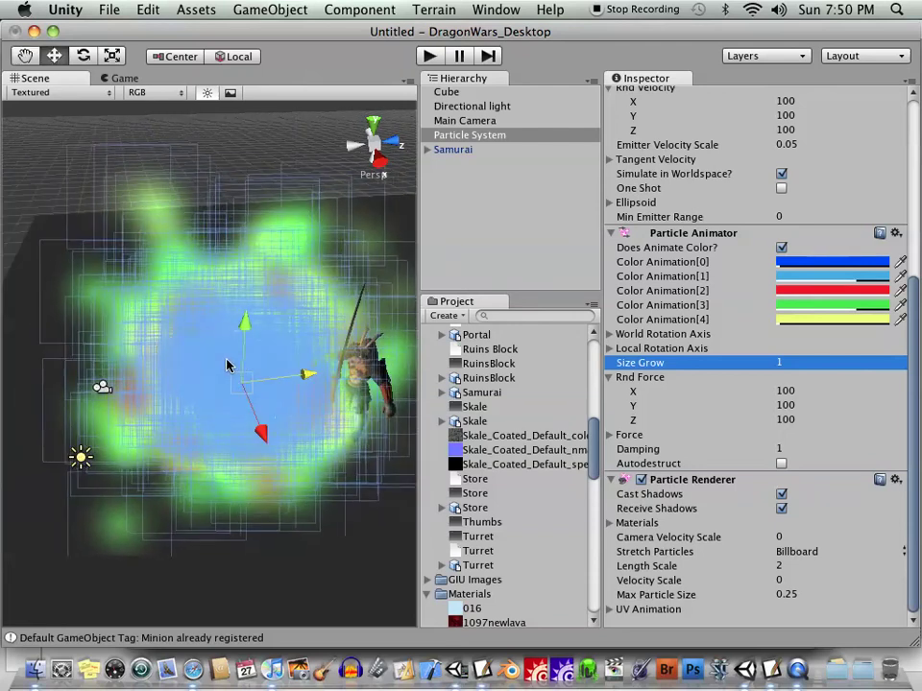
pyautogui.keyDown('alt'); pyautogui.moveTo(268, 370); pyautogui.dragTo(249, 365); pyautogui.keyUp('alt')
# Step: Delete the Particle System, then delete the Samurai and undo to restore it
pyautogui.press('super+BackSpace')
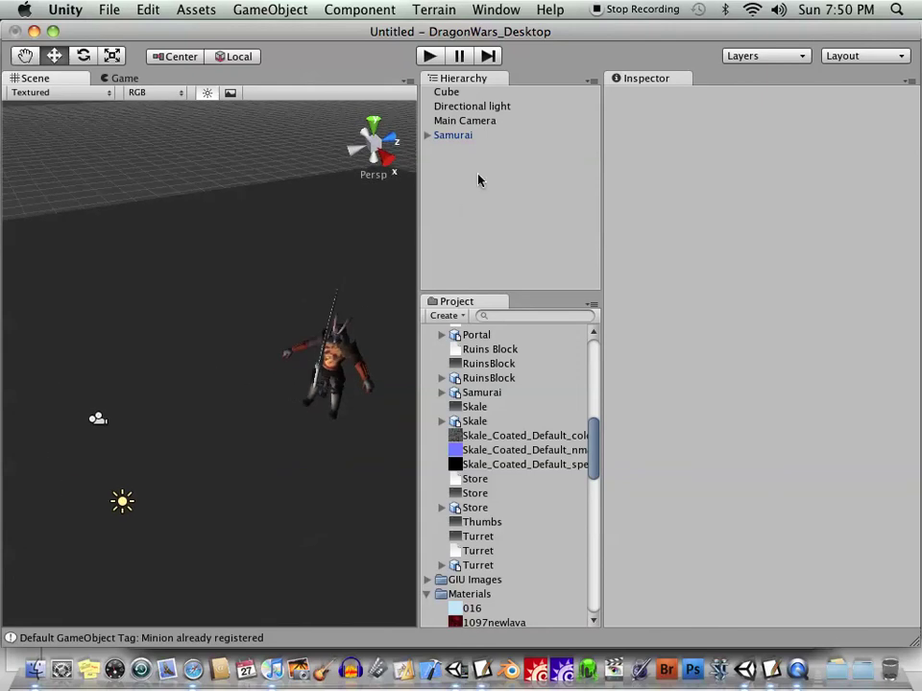
pyautogui.click(485, 121)
pyautogui.click(453, 134)
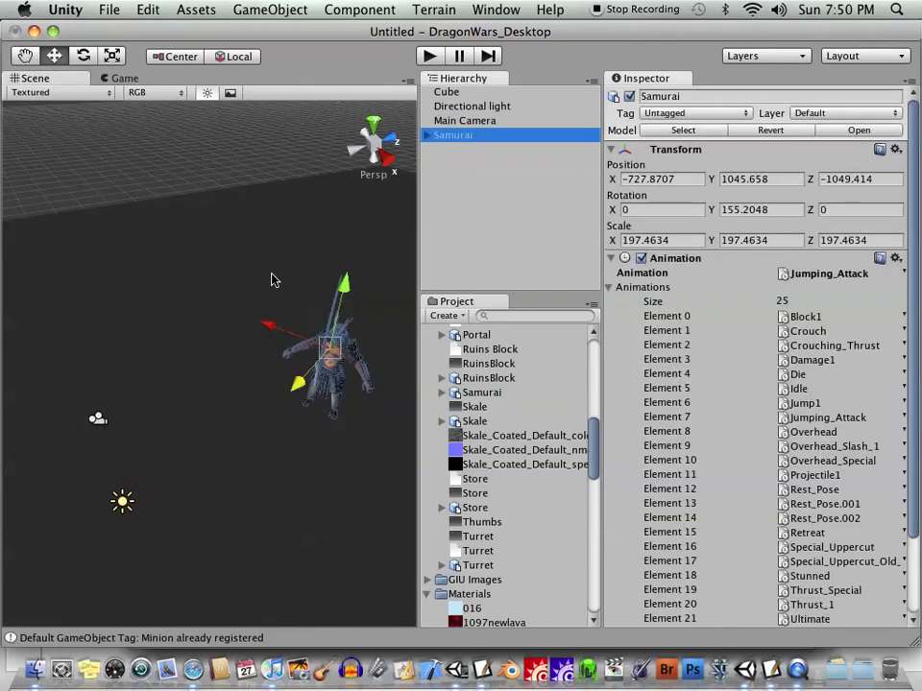
pyautogui.press('super+BackSpace')
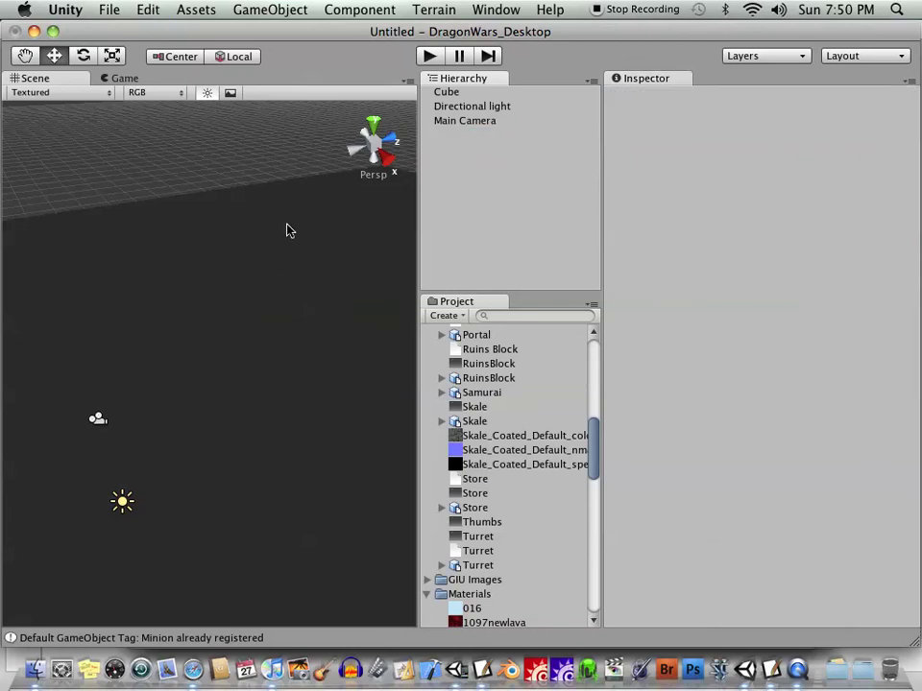
pyautogui.press('super+z')
pyautogui.keyDown('alt'); pyautogui.moveTo(303, 282); pyautogui.dragTo(301, 325); pyautogui.keyUp('alt')
pyautogui.keyDown('alt'); pyautogui.moveTo(242, 336); pyautogui.dragTo(309, 360); pyautogui.keyUp('alt')
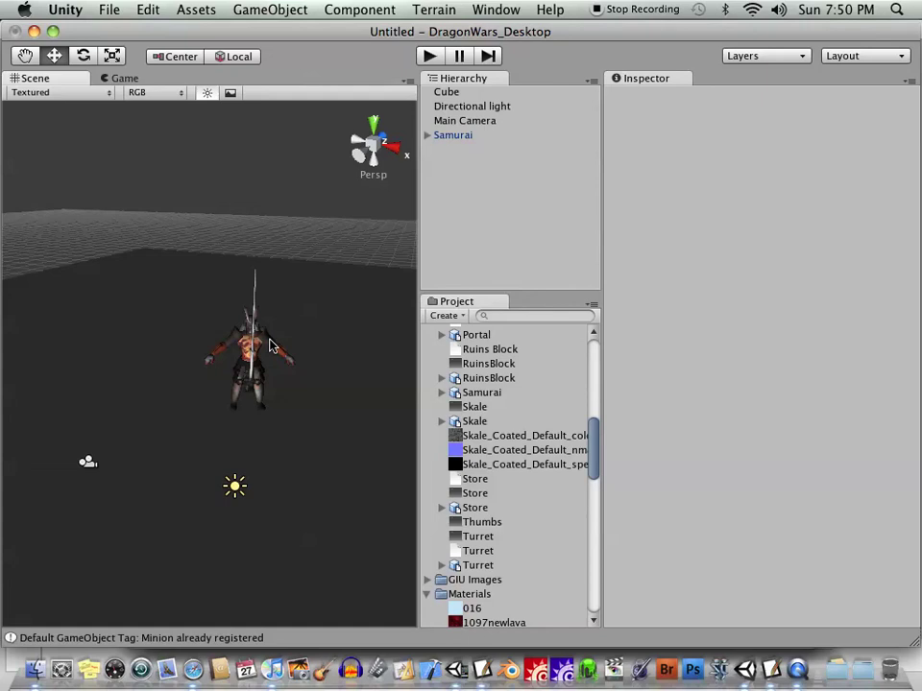